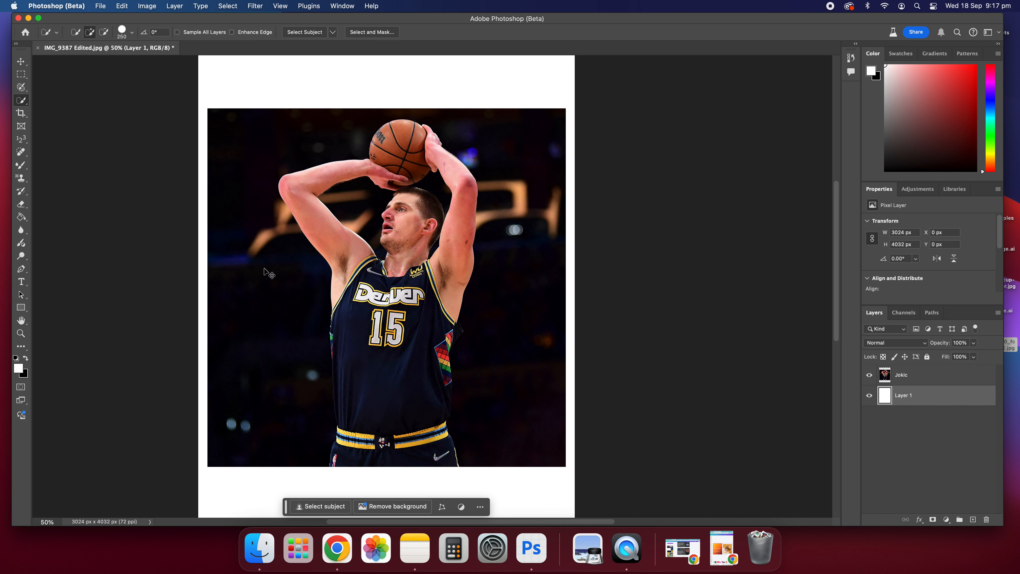
# Step: Switch to the Quick Selection Tool and set its brush size to 175
pyautogui.hscroll(5, 265, 271)
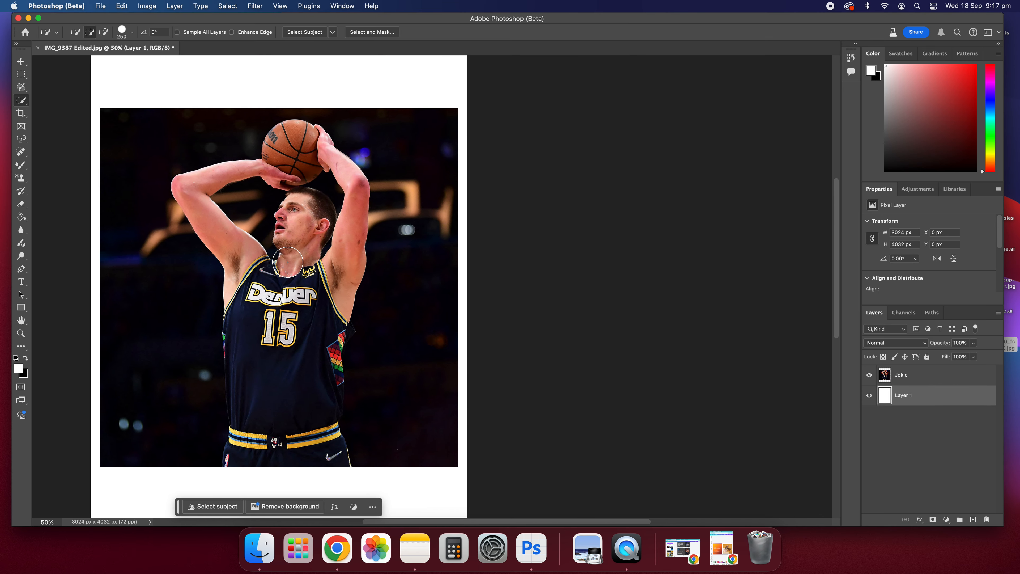
pyautogui.hscroll(-5, 287, 262)
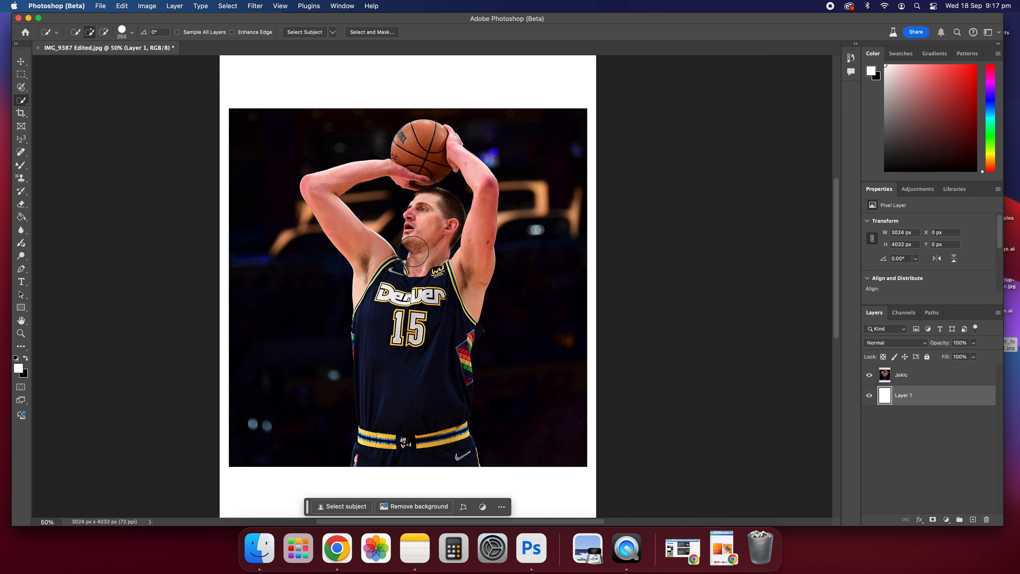
pyautogui.press('super+equal')
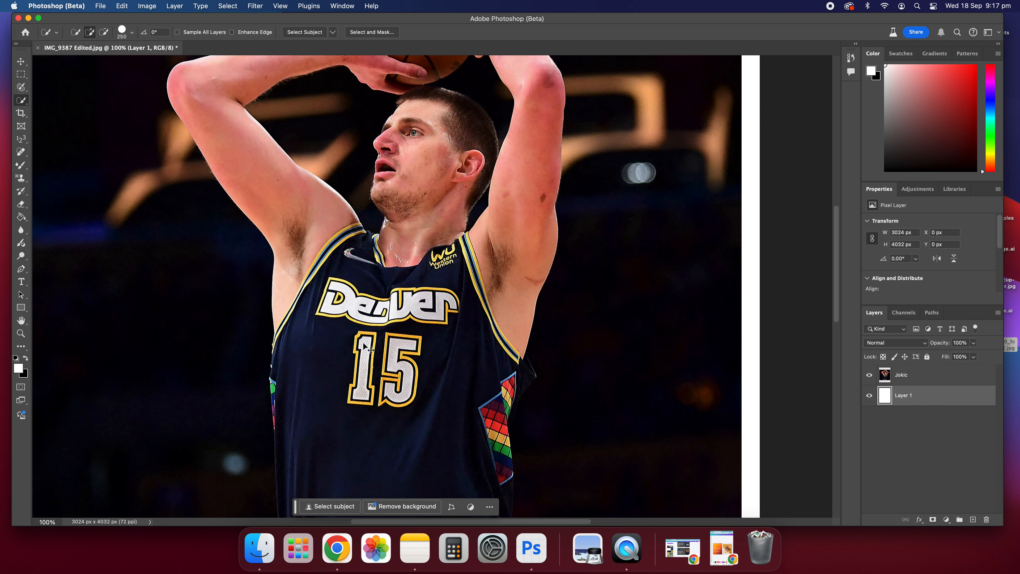
pyautogui.scroll(-5, 363, 343)
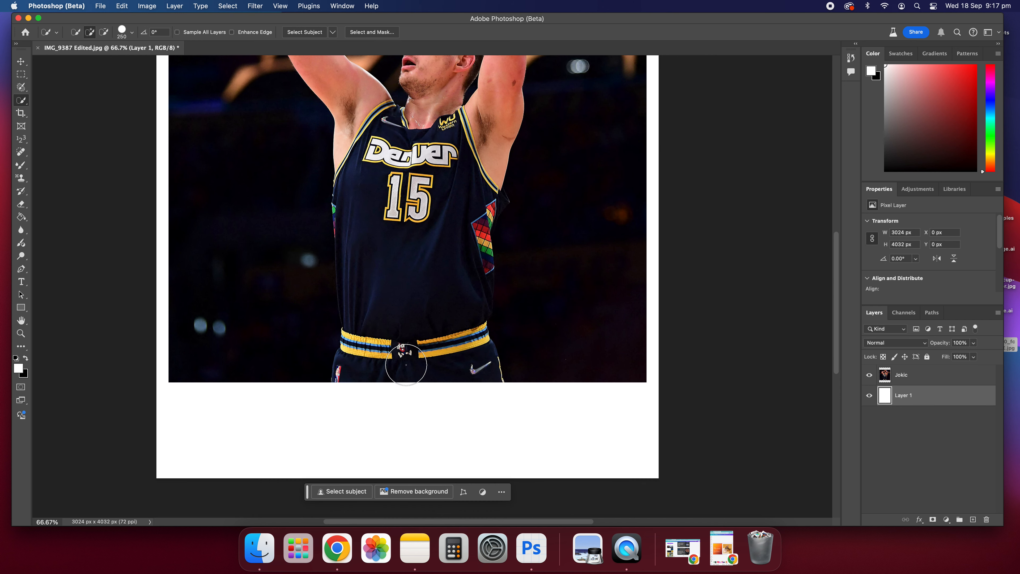
pyautogui.scroll(5, 406, 366)
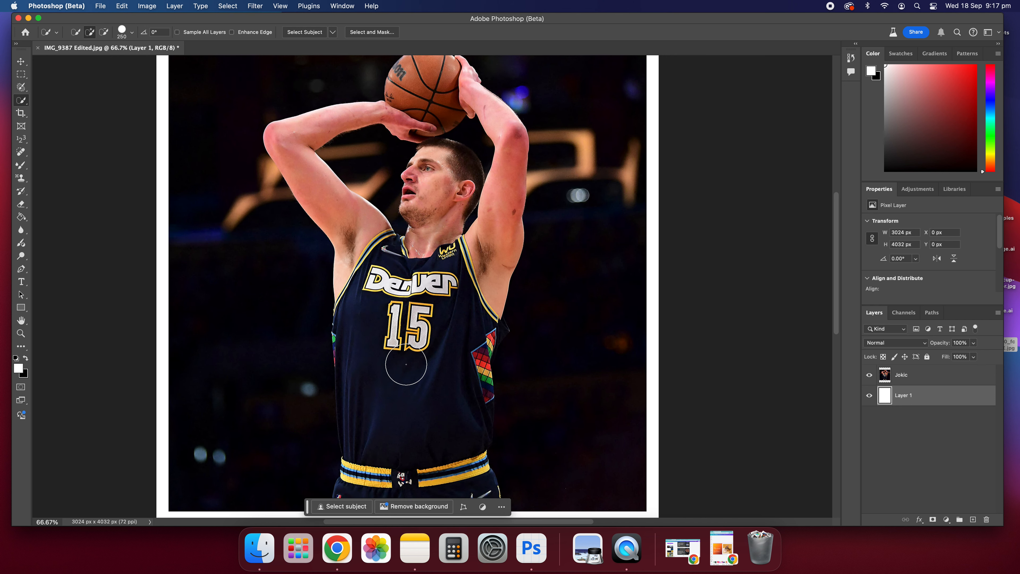
pyautogui.click(21, 102)
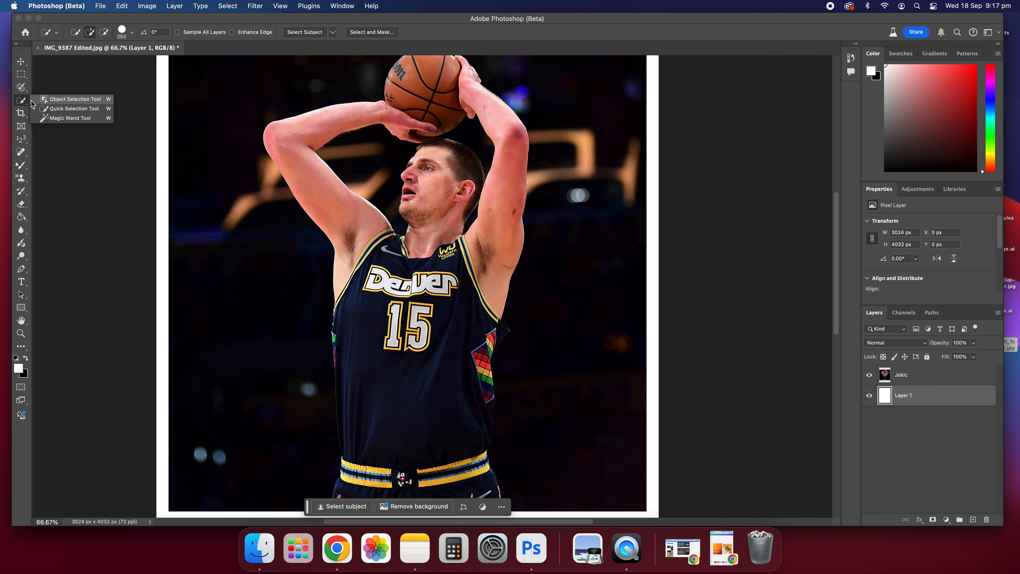
pyautogui.click(58, 111)
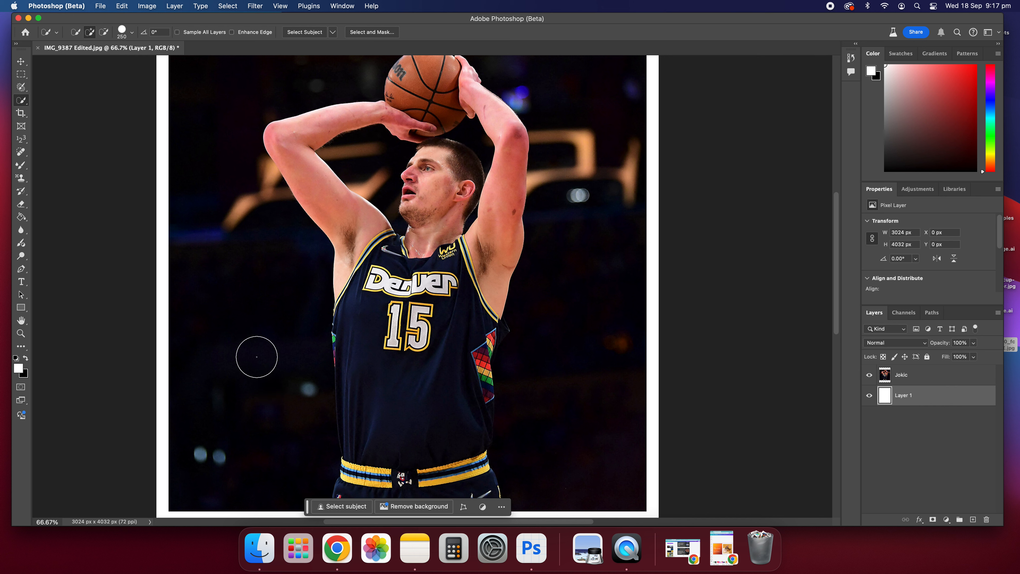
pyautogui.press('[')
pyautogui.press('[')
pyautogui.press(']')
pyautogui.press(']')
pyautogui.press('[')
pyautogui.press('[')
# Step: Select the Jokic layer and paint a quick selection over the player from shorts up to the ball
pyautogui.scroll(-5, 402, 342)
pyautogui.scroll(4, 402, 343)
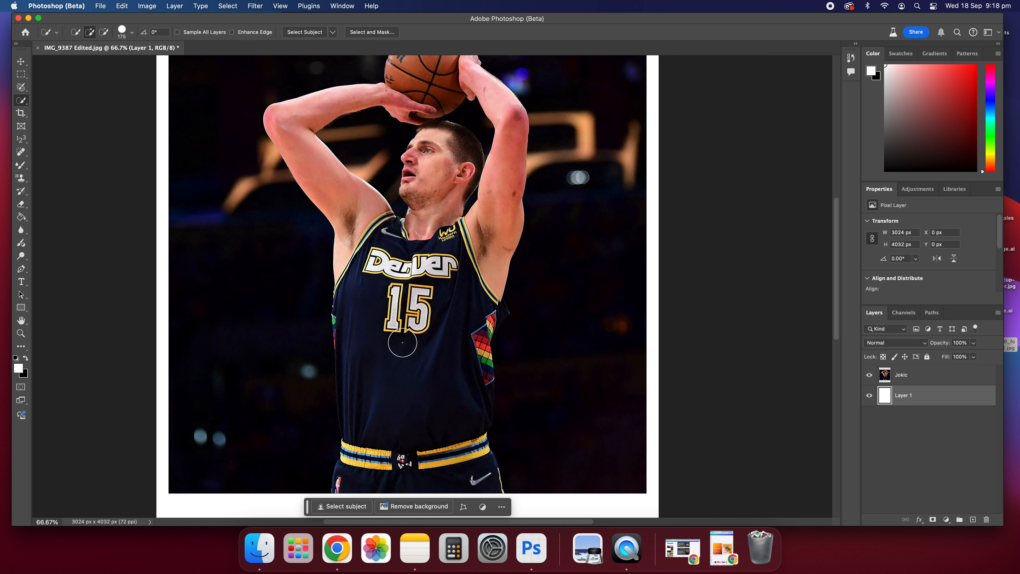
pyautogui.click(885, 380)
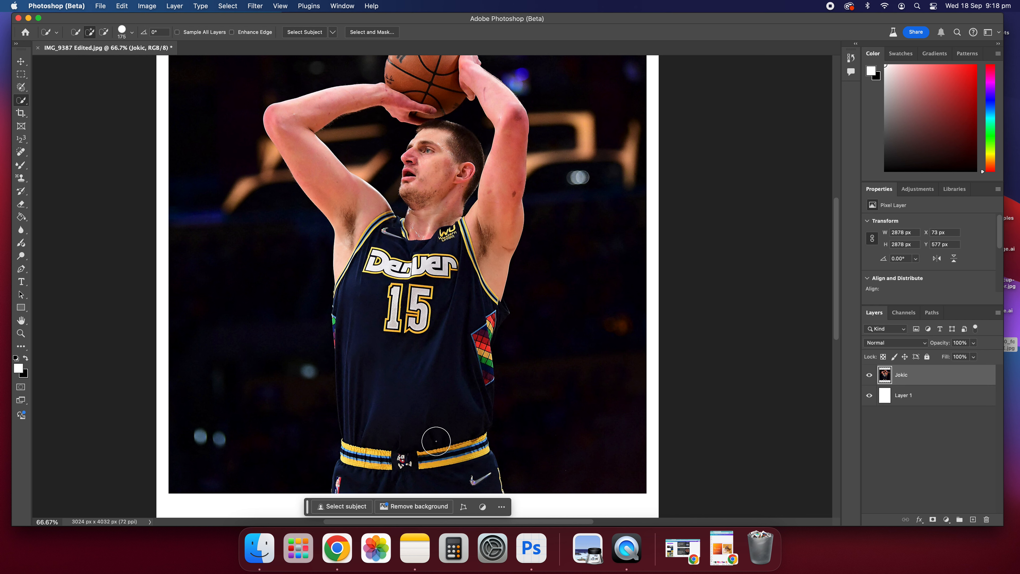
pyautogui.scroll(-2, 442, 453)
pyautogui.hscroll(-2, 477, 453)
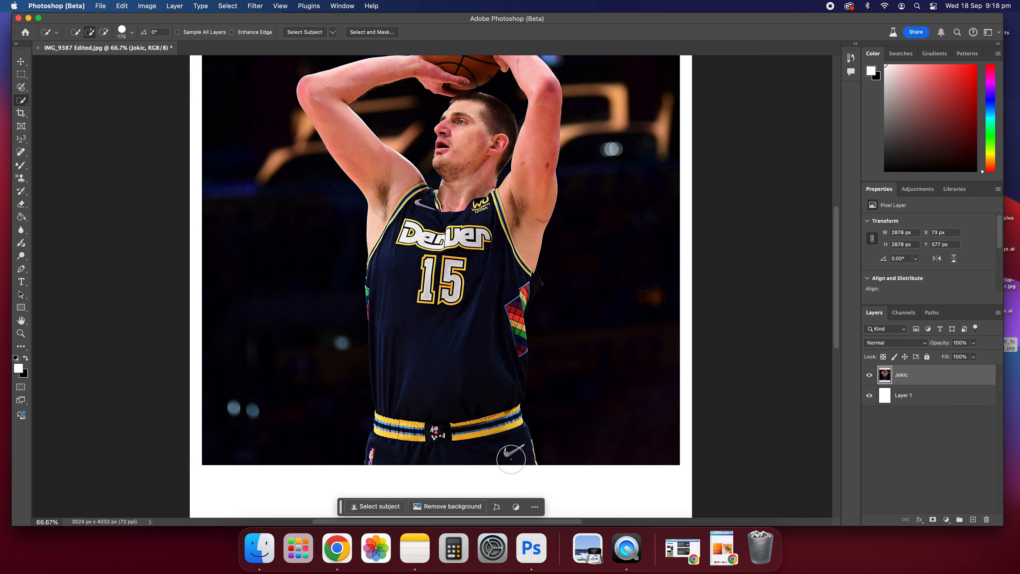
pyautogui.moveTo(510, 458)
pyautogui.mouseDown()
pyautogui.moveTo(432, 455)
pyautogui.moveTo(418, 450)
pyautogui.moveTo(413, 421)
pyautogui.moveTo(436, 398)
pyautogui.moveTo(471, 432)
pyautogui.moveTo(491, 400)
pyautogui.moveTo(414, 415)
pyautogui.mouseUp()
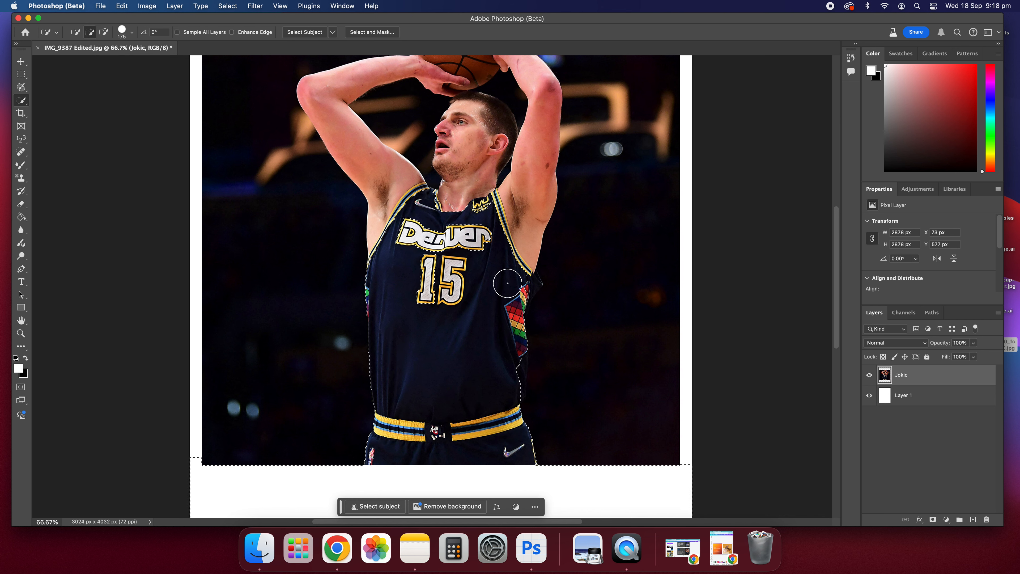
pyautogui.moveTo(457, 180)
pyautogui.mouseDown()
pyautogui.moveTo(462, 132)
pyautogui.moveTo(494, 148)
pyautogui.moveTo(488, 158)
pyautogui.moveTo(478, 107)
pyautogui.moveTo(447, 221)
pyautogui.mouseUp()
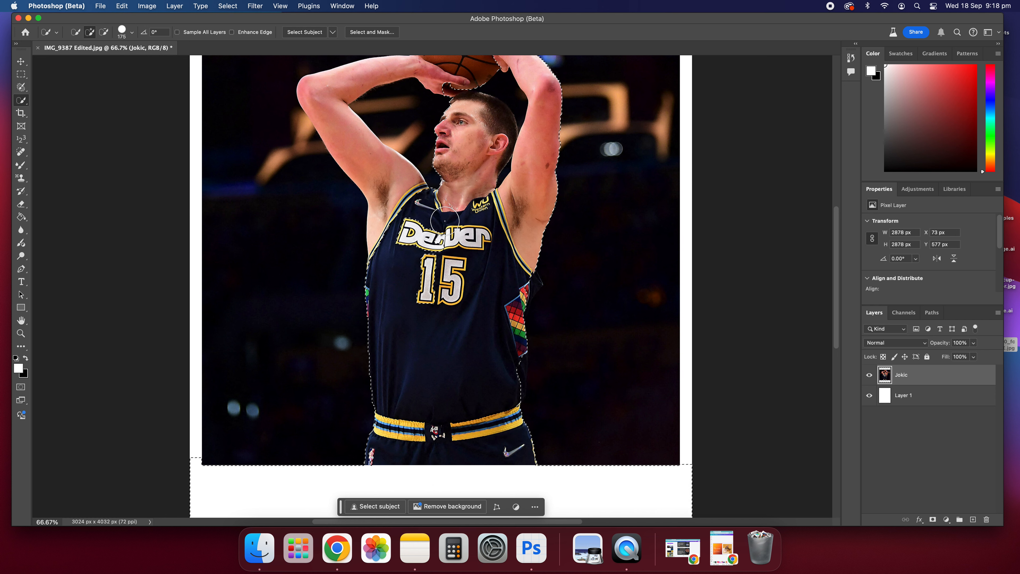
pyautogui.moveTo(394, 200)
pyautogui.mouseDown()
pyautogui.moveTo(323, 91)
pyautogui.moveTo(432, 74)
pyautogui.mouseUp()
pyautogui.scroll(5, 422, 281)
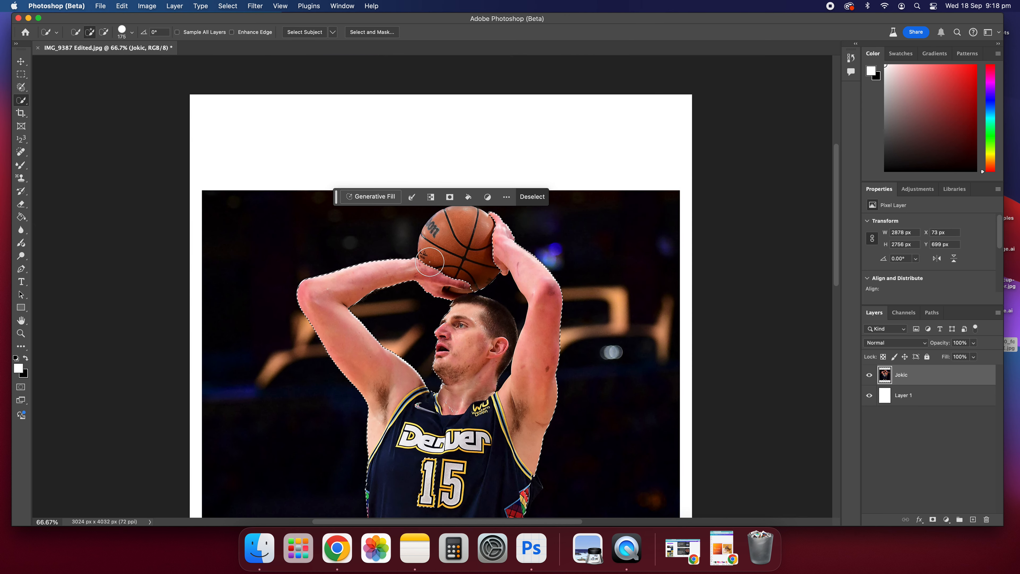
pyautogui.moveTo(453, 260); pyautogui.dragTo(456, 242)
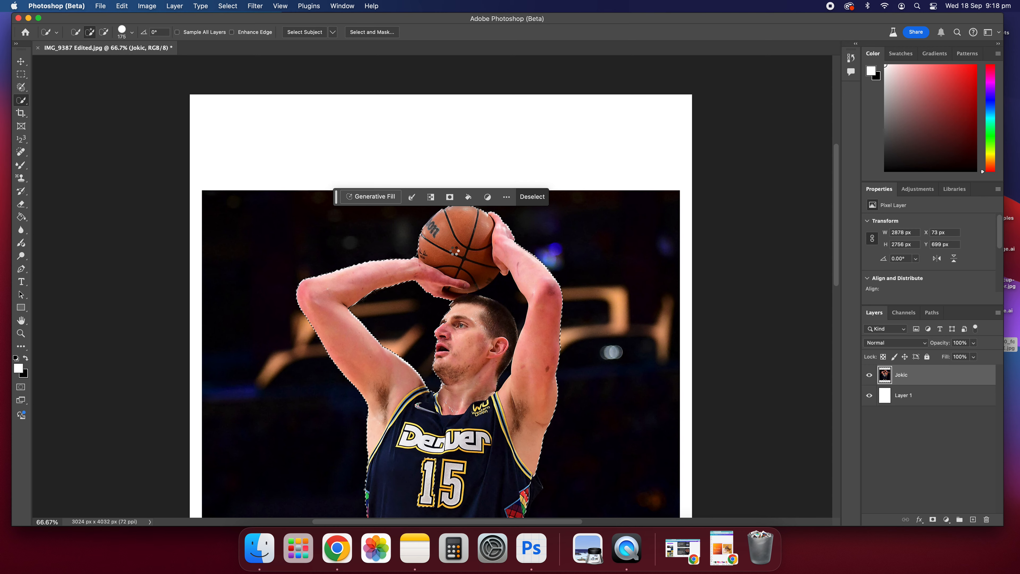
# Step: Zoom in to inspect the selection edges along the jersey and its side panel
pyautogui.scroll(-5, 474, 289)
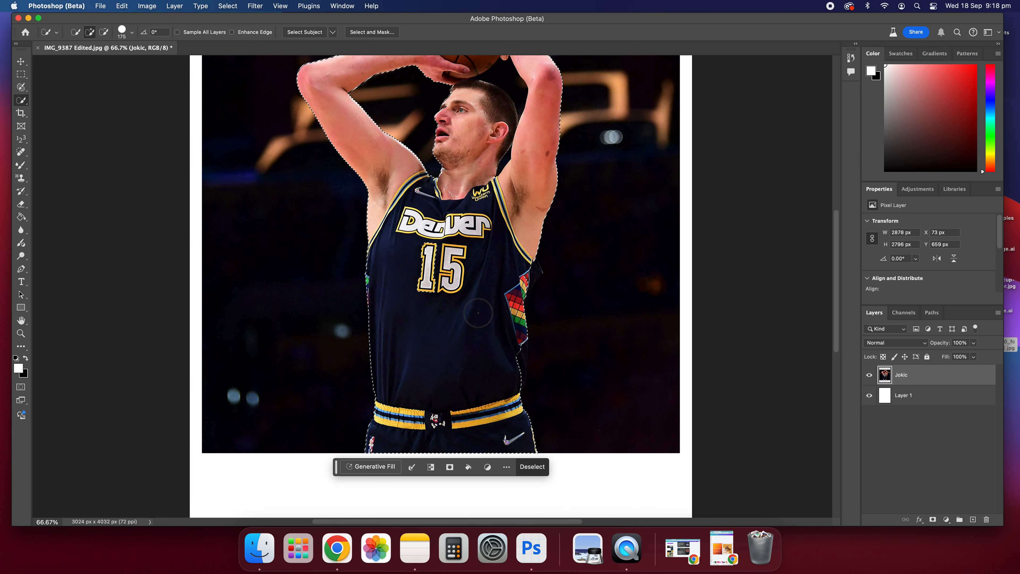
pyautogui.scroll(3, 496, 250)
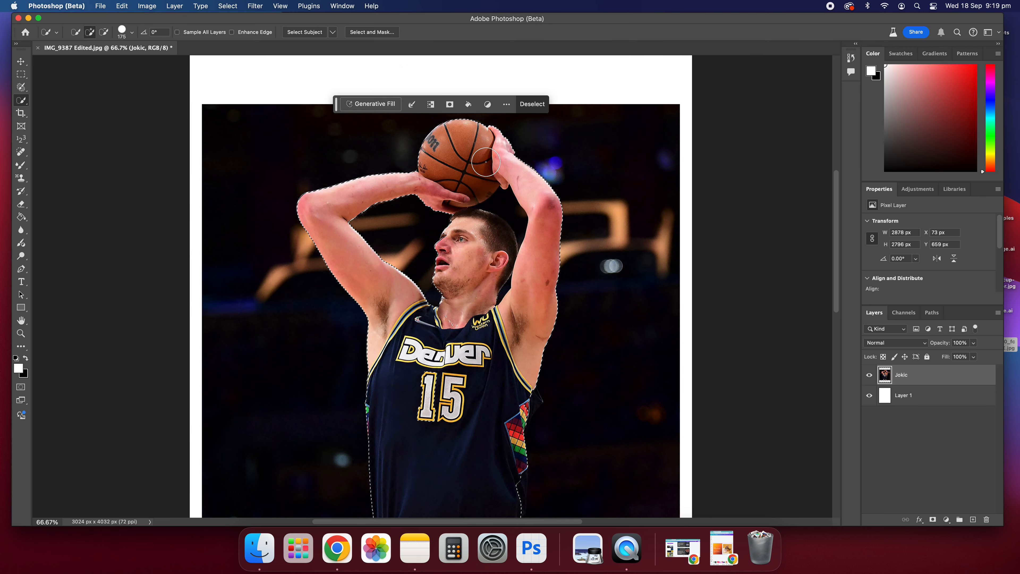
pyautogui.scroll(-4, 558, 220)
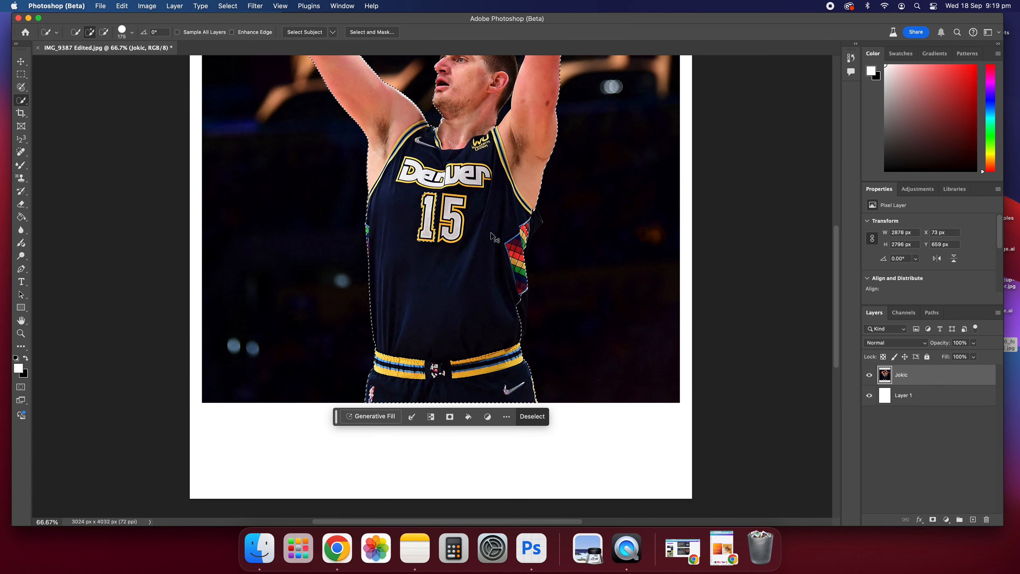
pyautogui.press('super+plus')
pyautogui.press('super+plus')
pyautogui.hscroll(3, 492, 233)
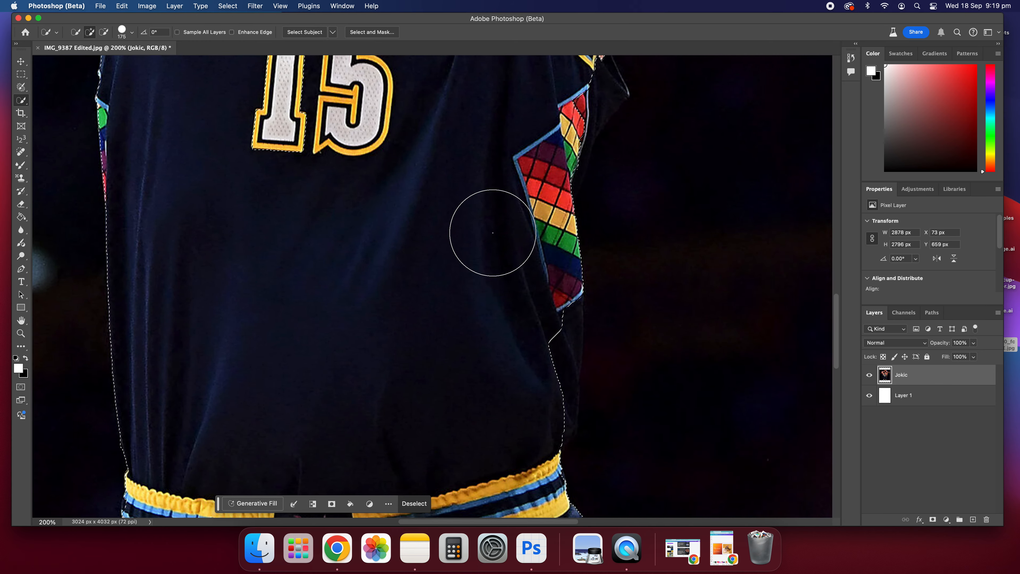
pyautogui.hscroll(3, 493, 233)
pyautogui.hscroll(-1, 491, 234)
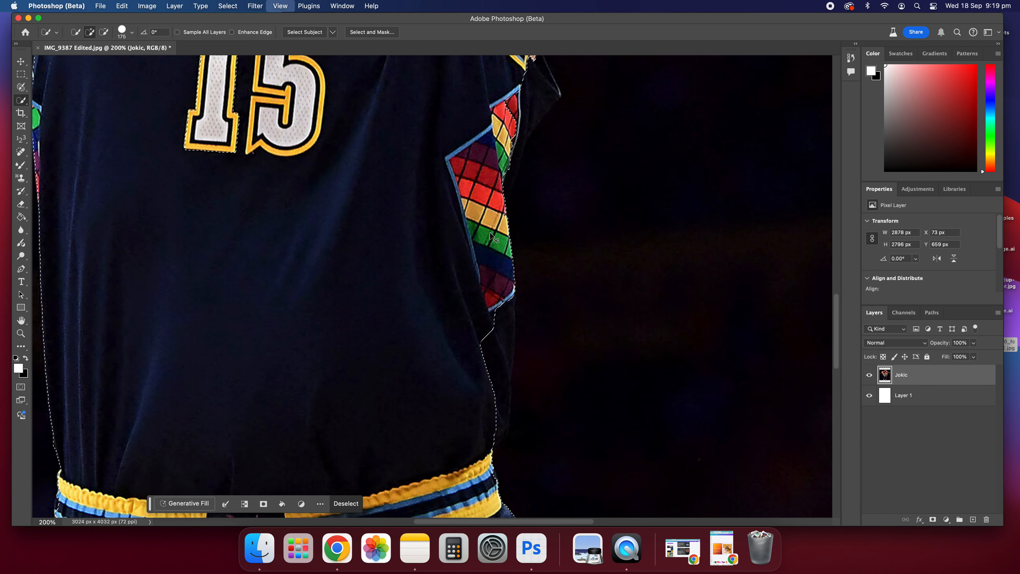
pyautogui.press('super+minus')
pyautogui.press('super+minus')
pyautogui.press('super+plus')
pyautogui.press('super+plus')
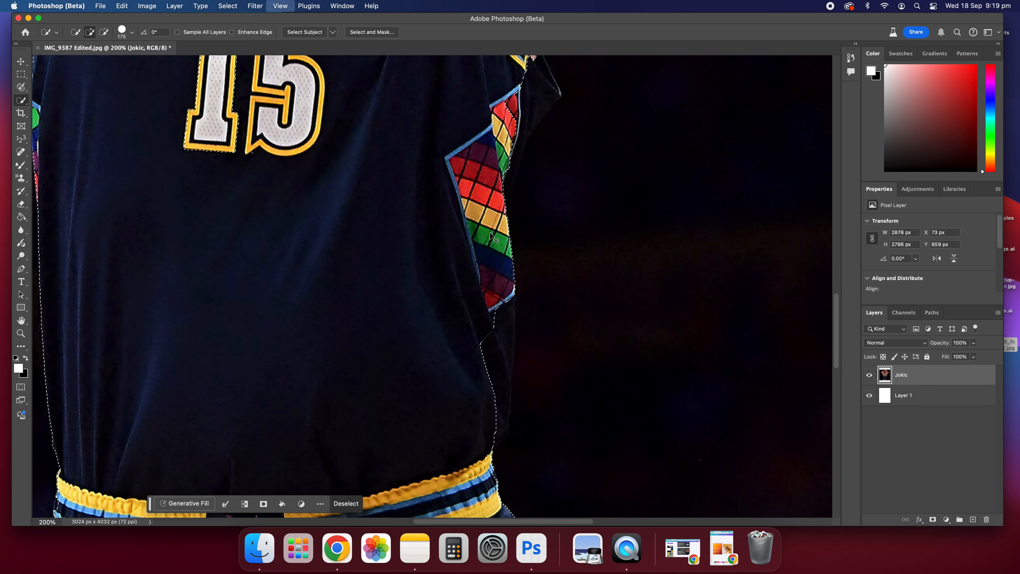
pyautogui.press('super+minus')
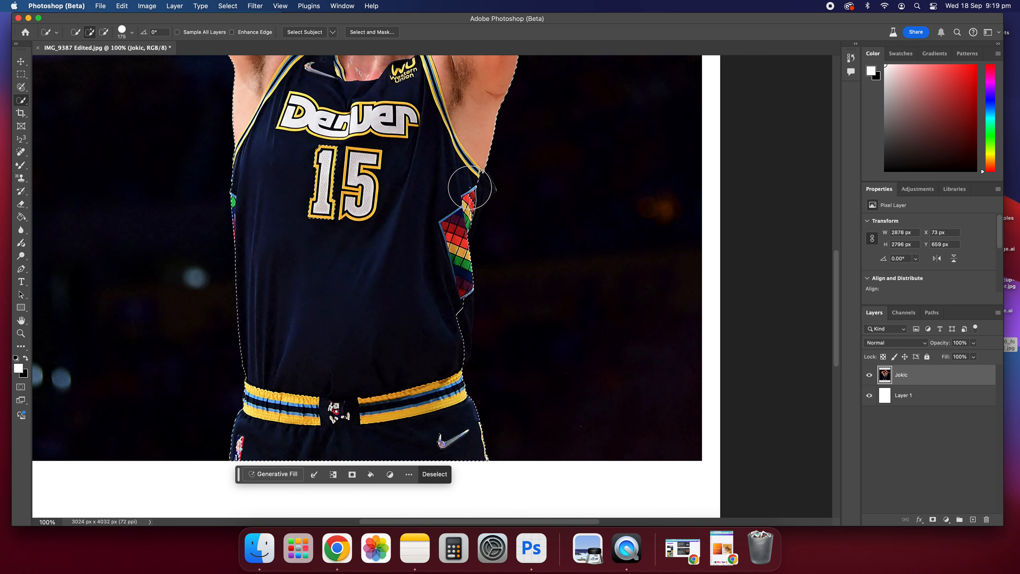
pyautogui.press('super+plus')
pyautogui.scroll(5, 433, 228)
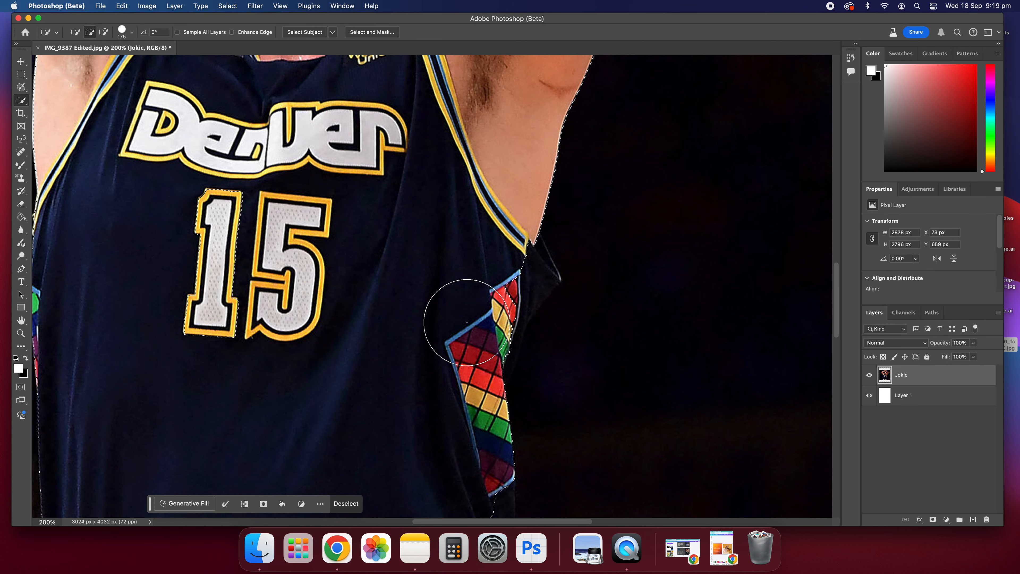
pyautogui.scroll(2, 462, 318)
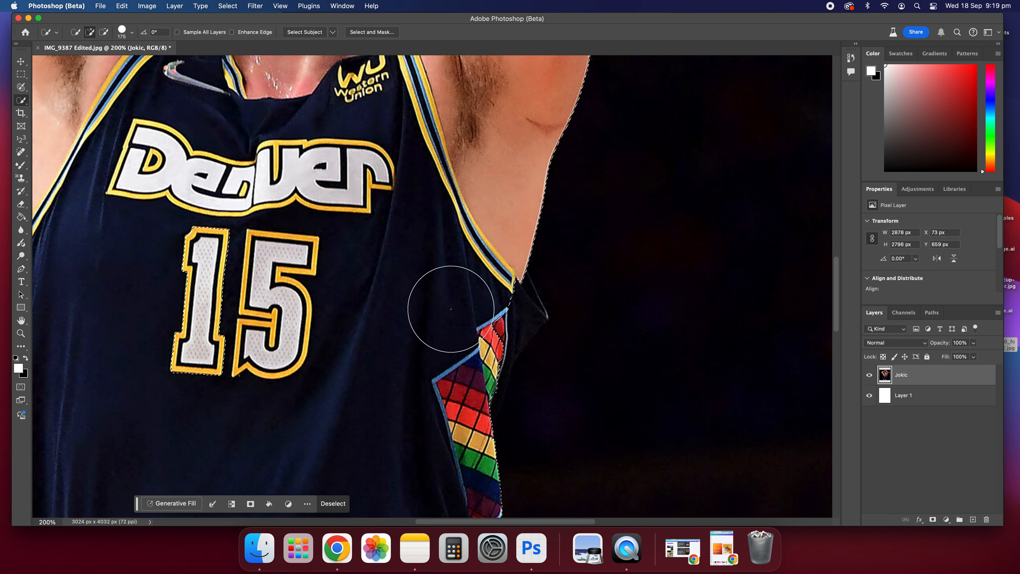
# Step: Refine the selection along the jersey's side edge below the armpit and down to the waistband
pyautogui.click(477, 314)
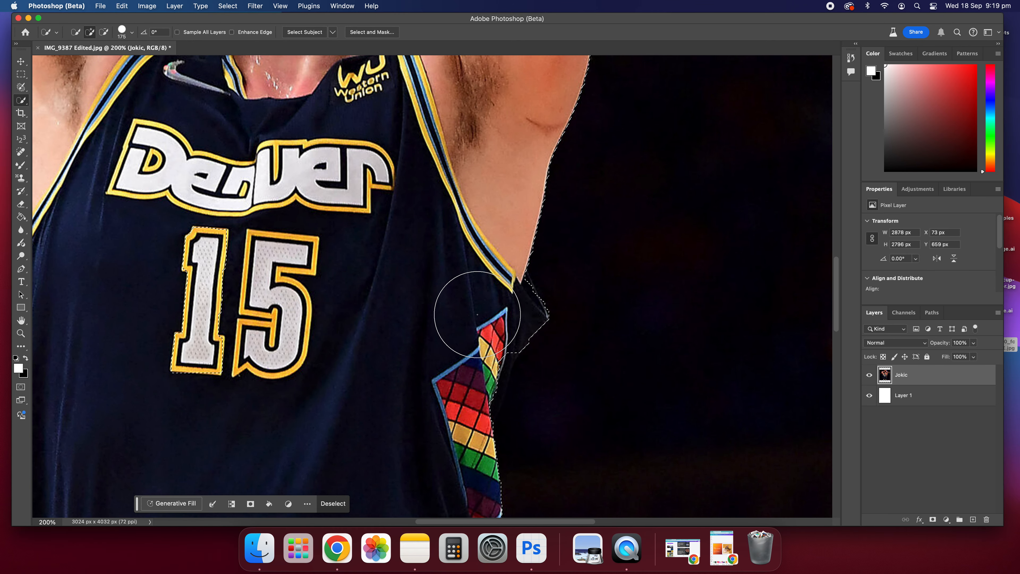
pyautogui.moveTo(471, 340); pyautogui.dragTo(463, 359)
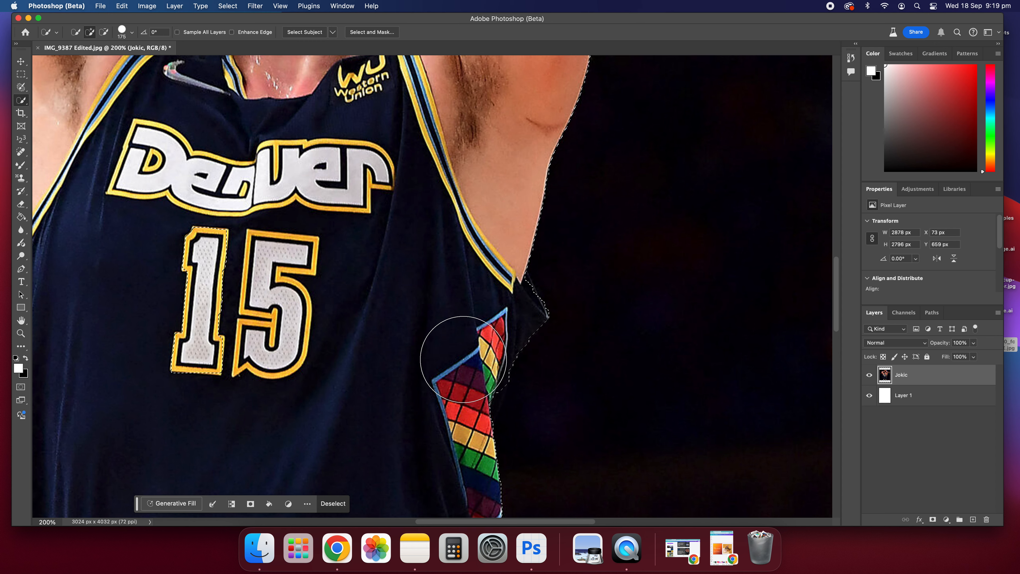
pyautogui.scroll(-10, 445, 274)
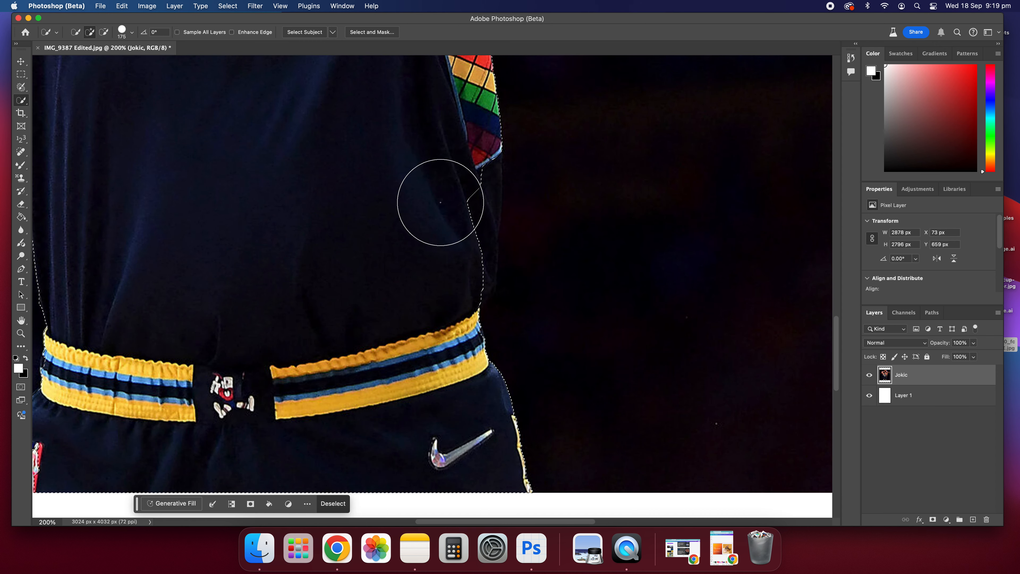
pyautogui.scroll(1, 433, 241)
pyautogui.moveTo(427, 283)
pyautogui.mouseDown()
pyautogui.moveTo(446, 232)
pyautogui.moveTo(443, 284)
pyautogui.mouseUp()
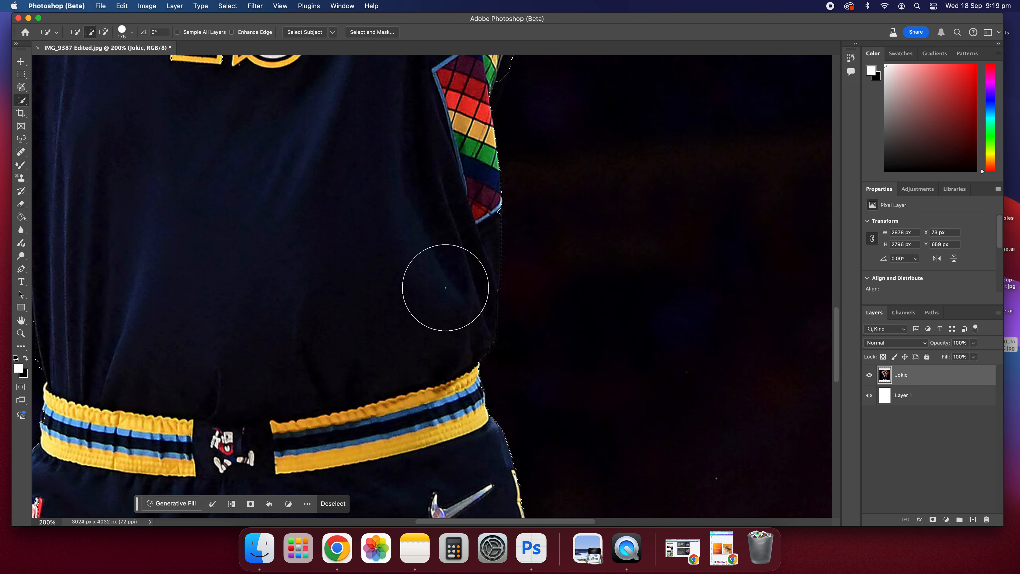
# Step: Reduce the brush size to 80 and add the area beside the eye to the selection
pyautogui.scroll(-5, 443, 281)
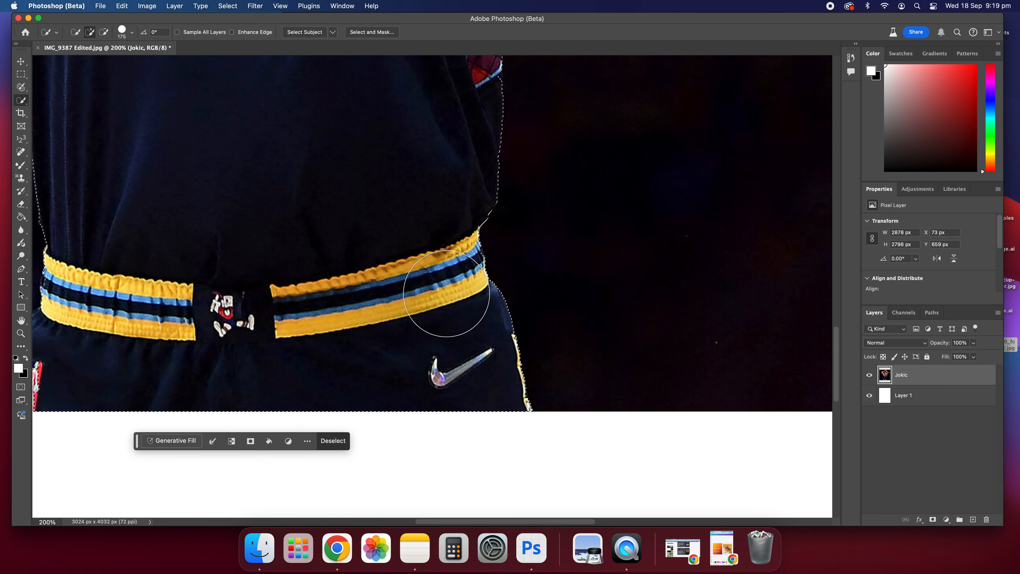
pyautogui.hscroll(-5, 423, 288)
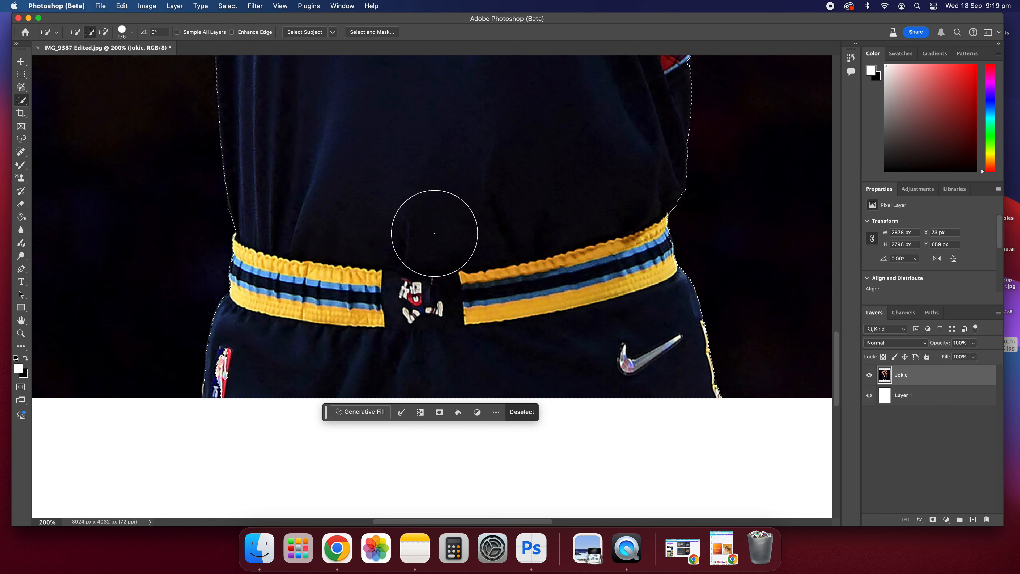
pyautogui.scroll(5, 510, 250)
pyautogui.scroll(5, 510, 251)
pyautogui.scroll(3, 562, 305)
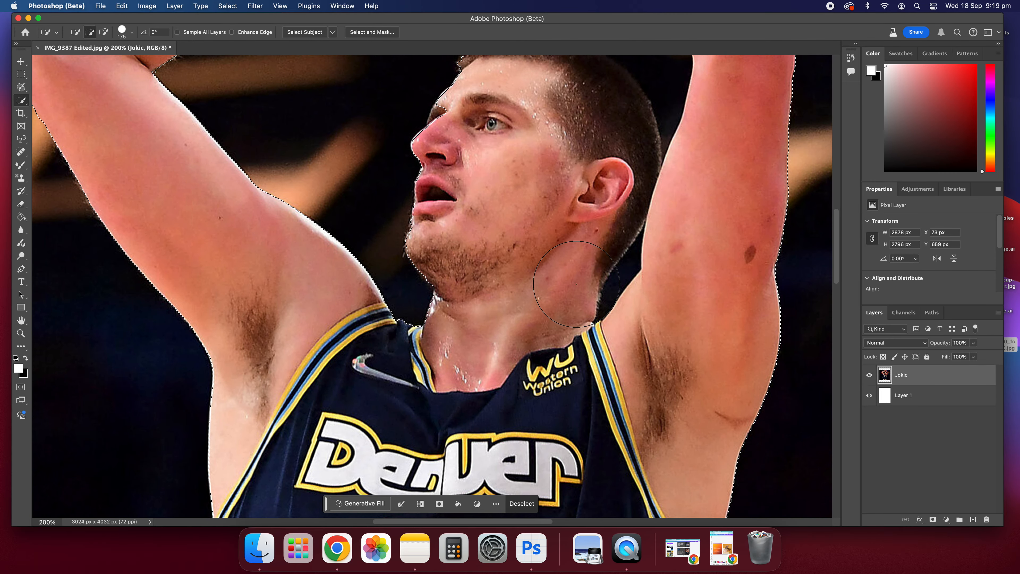
pyautogui.scroll(4, 590, 340)
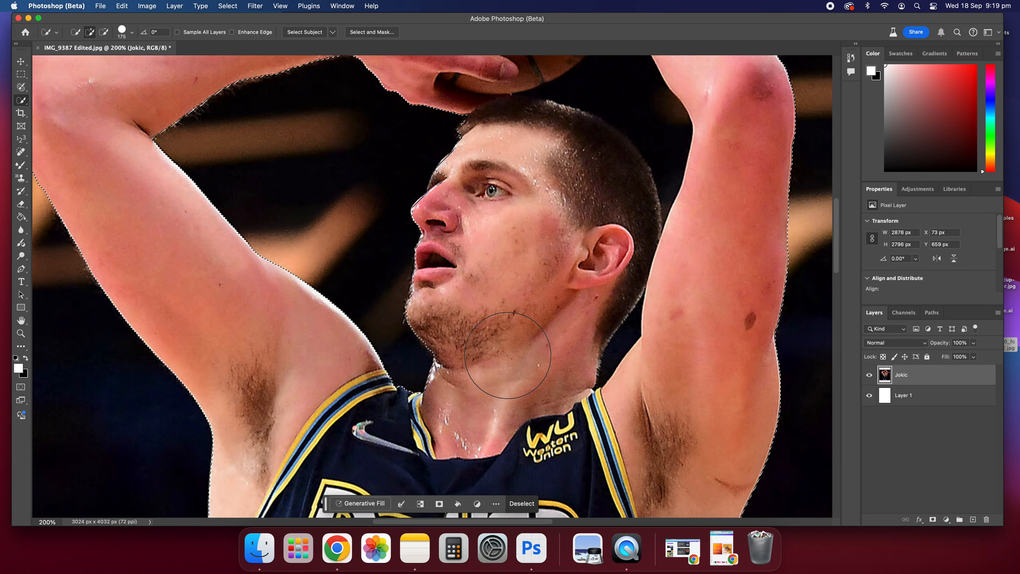
pyautogui.scroll(4, 507, 355)
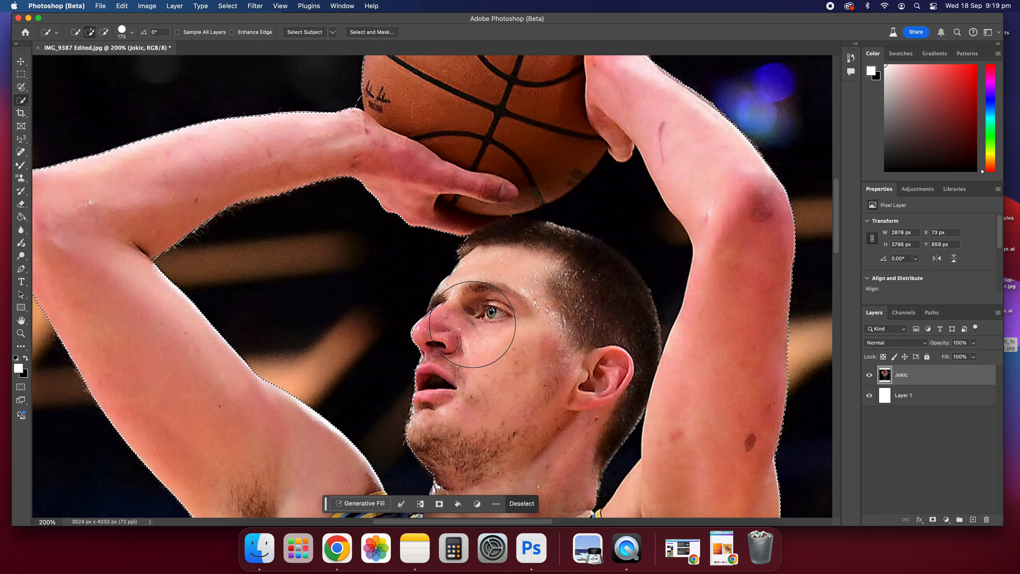
pyautogui.press('[')
pyautogui.press('[')
pyautogui.press('[')
pyautogui.press('[')
pyautogui.press('[')
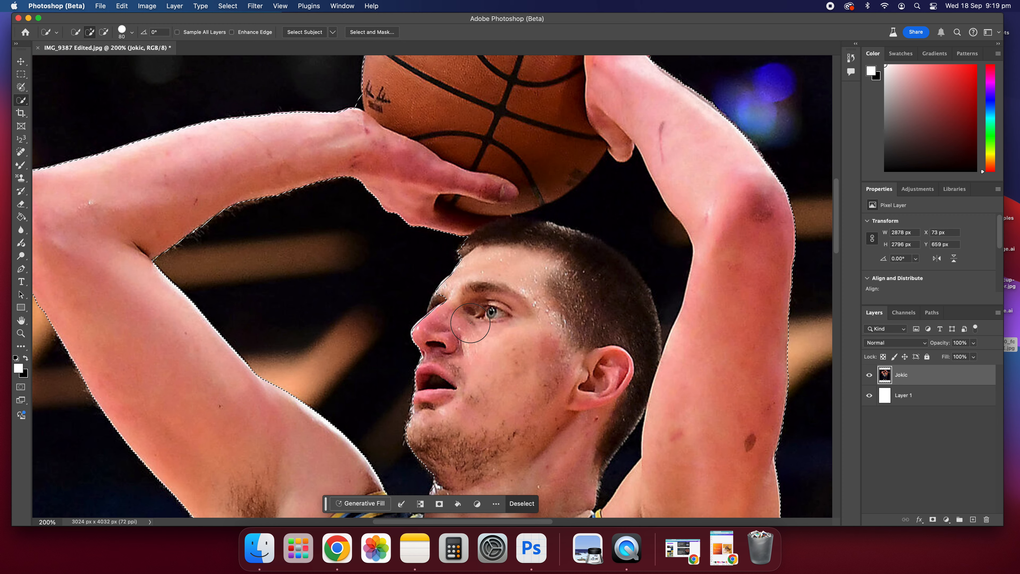
pyautogui.click(453, 310)
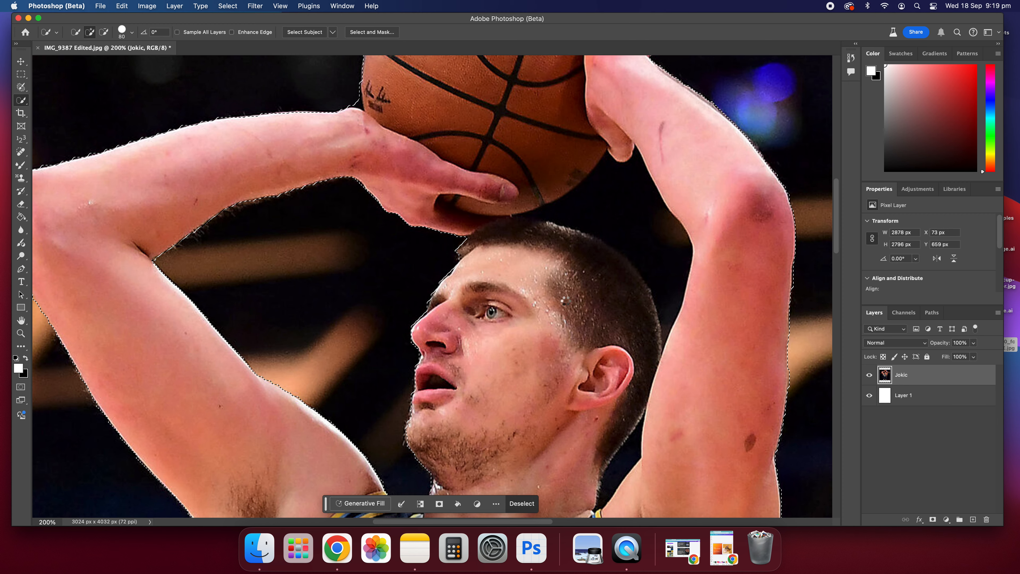
pyautogui.scroll(5, 442, 222)
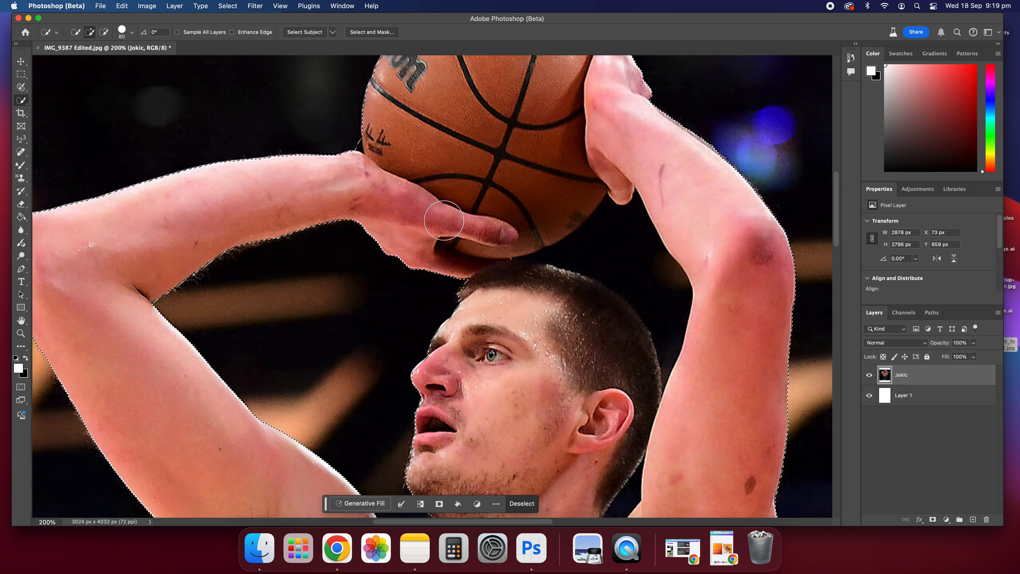
# Step: Reduce the brush size to 40 and refine the selection in the gap between the ball and the raised forearm
pyautogui.press('[')
pyautogui.press('[')
pyautogui.press('[')
pyautogui.scroll(1, 365, 237)
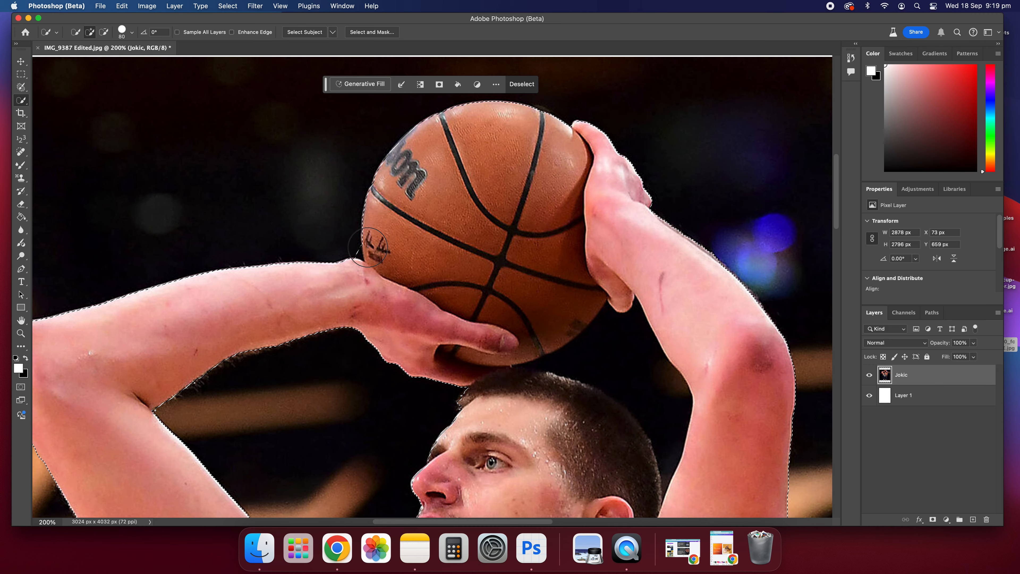
pyautogui.press('[')
pyautogui.scroll(-6, 533, 366)
pyautogui.hscroll(3, 532, 365)
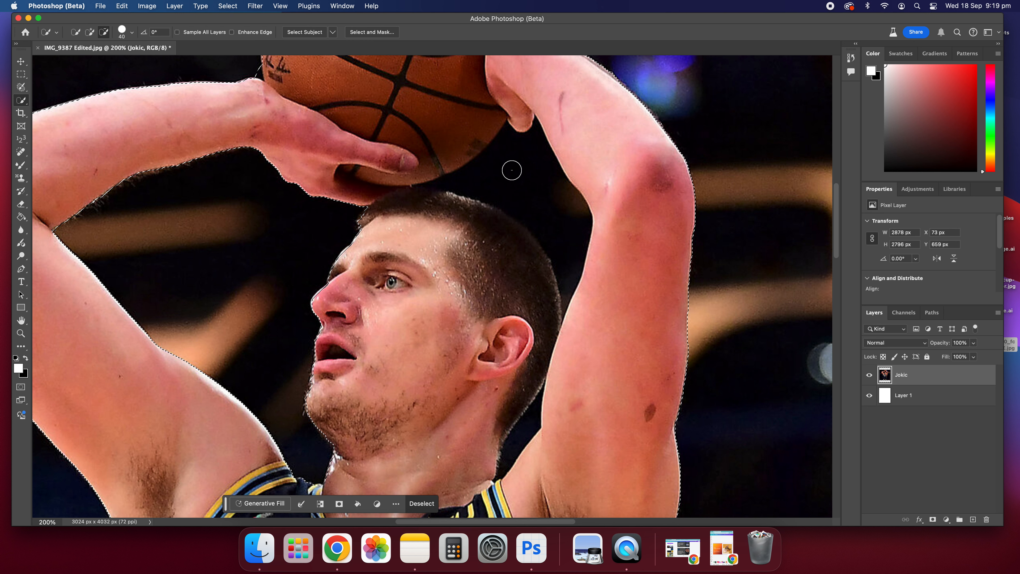
pyautogui.moveTo(514, 162); pyautogui.dragTo(542, 175)
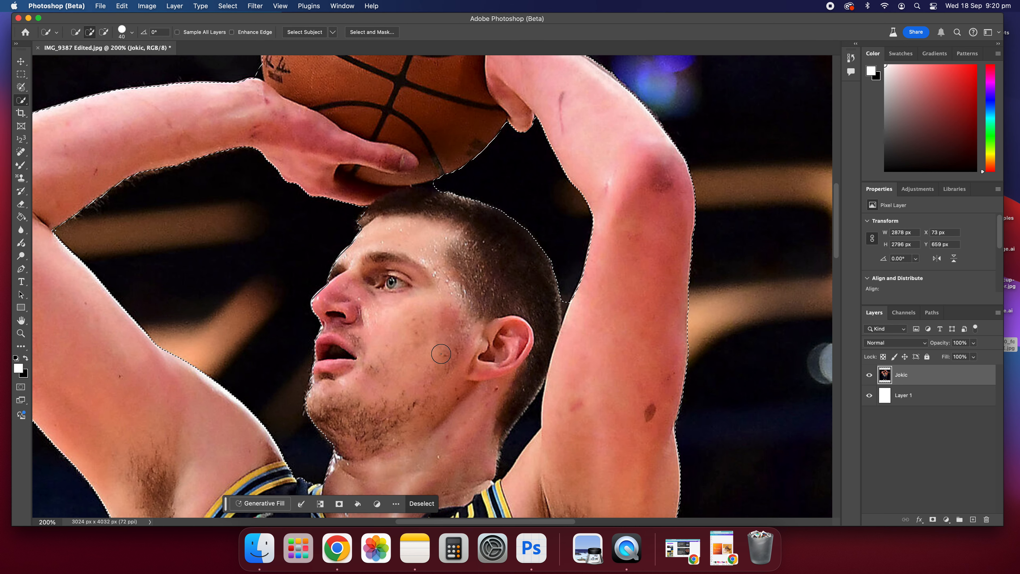
# Step: Scroll around the image to inspect the selection edges along the arms, head and jersey
pyautogui.scroll(5, 531, 196)
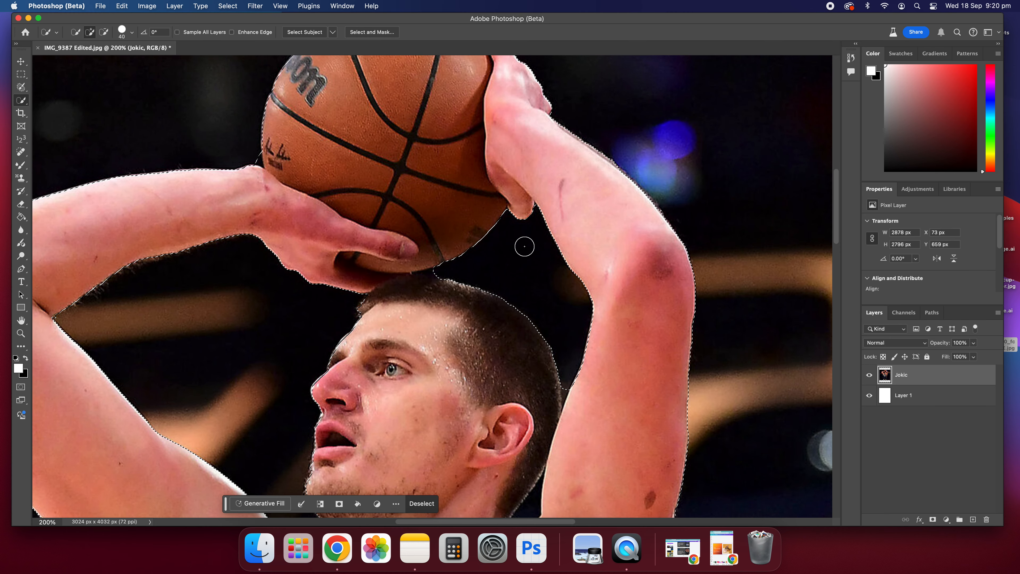
pyautogui.scroll(6, 563, 281)
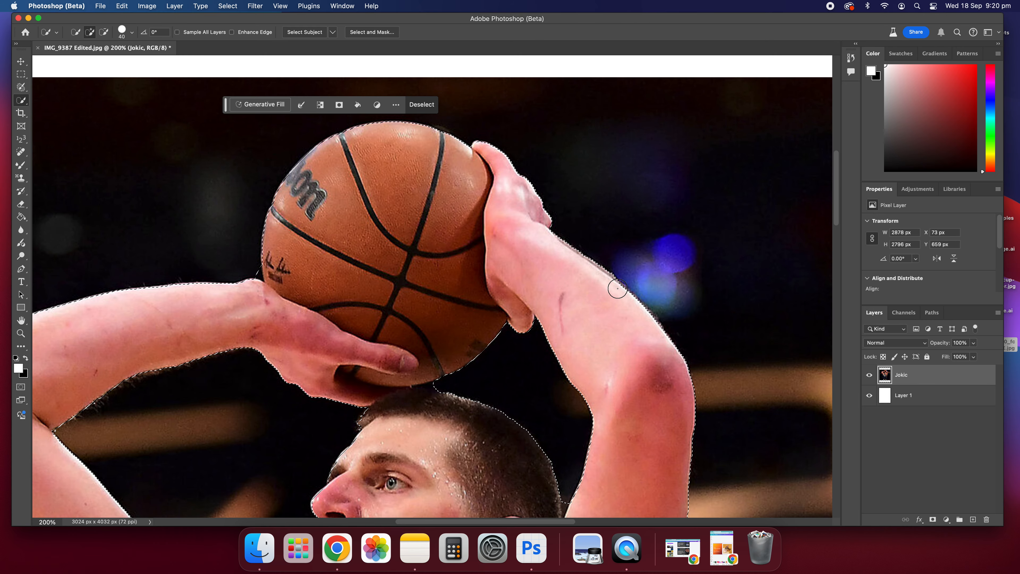
pyautogui.scroll(-6, 578, 361)
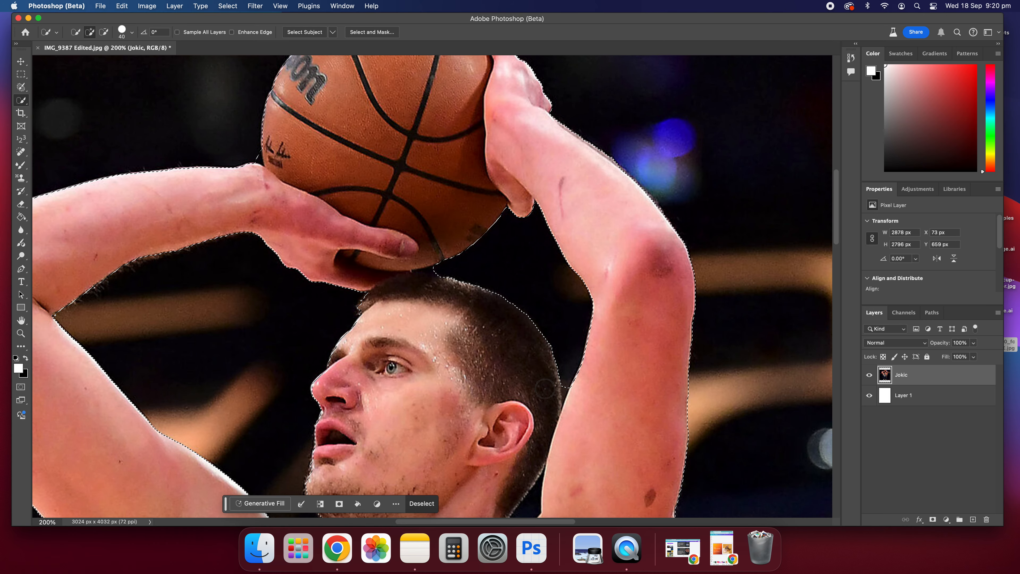
pyautogui.scroll(-8, 541, 387)
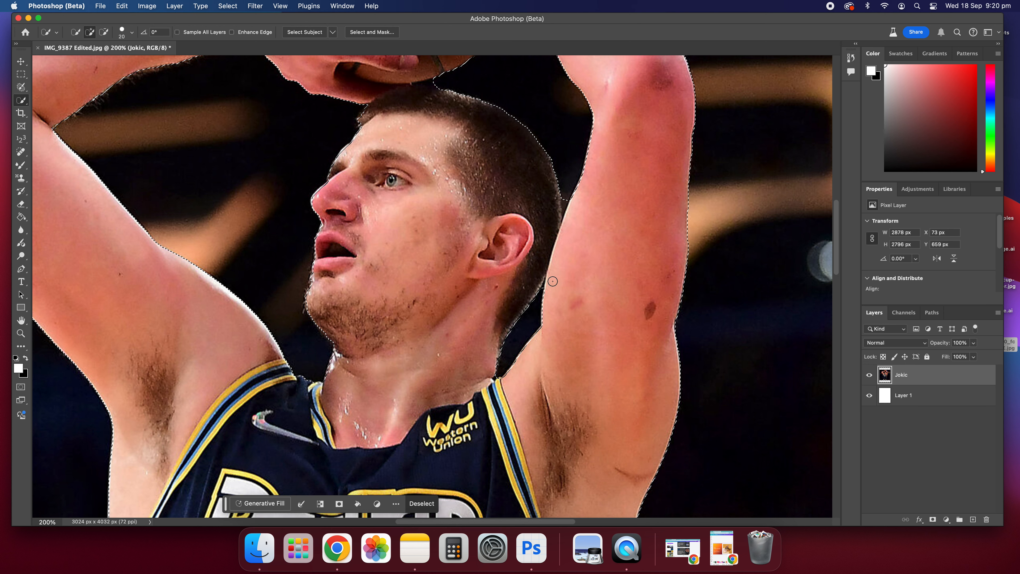
pyautogui.scroll(-10, 532, 306)
pyautogui.hscroll(-5, 531, 307)
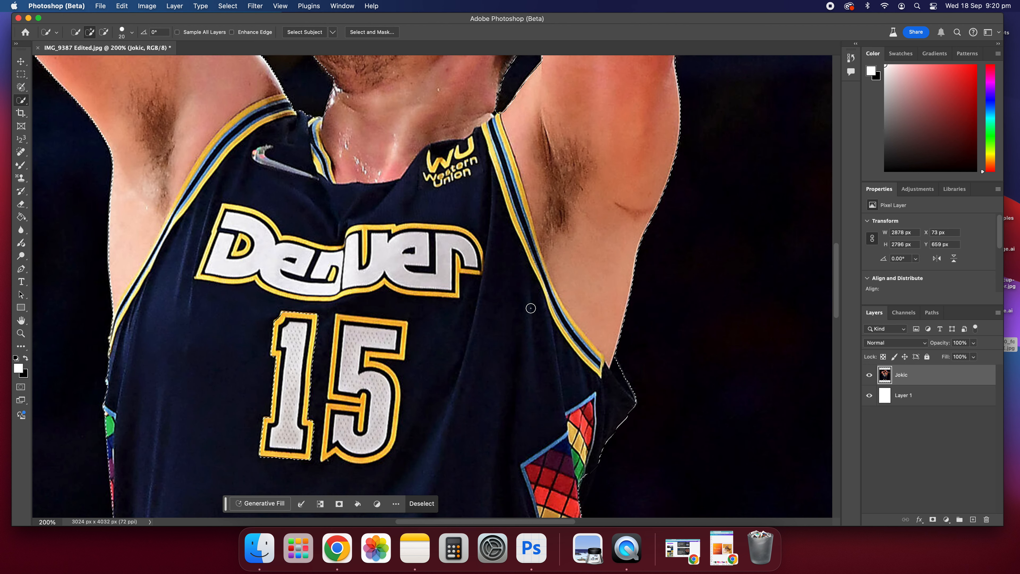
pyautogui.scroll(15, 530, 307)
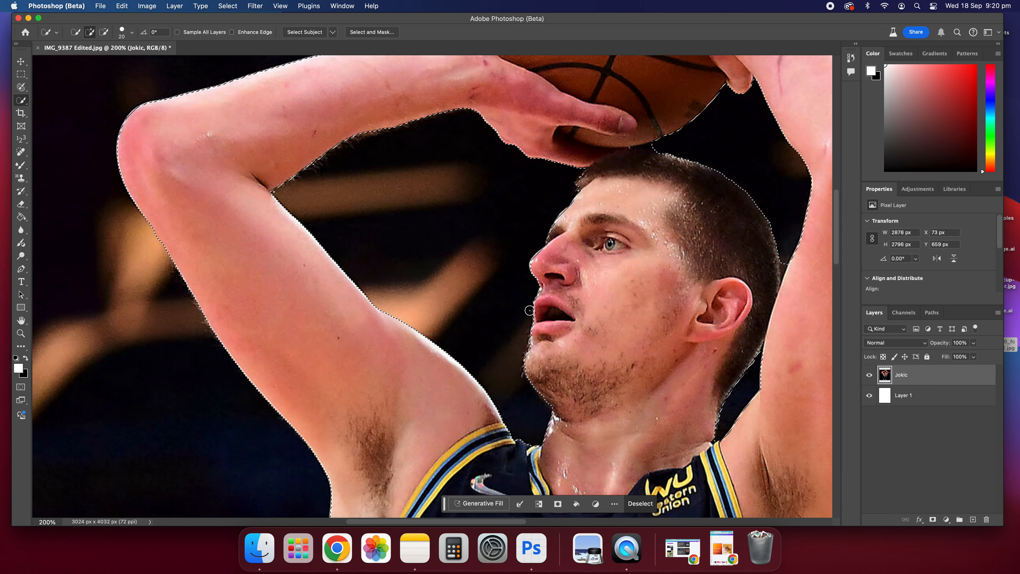
pyautogui.scroll(4, 528, 308)
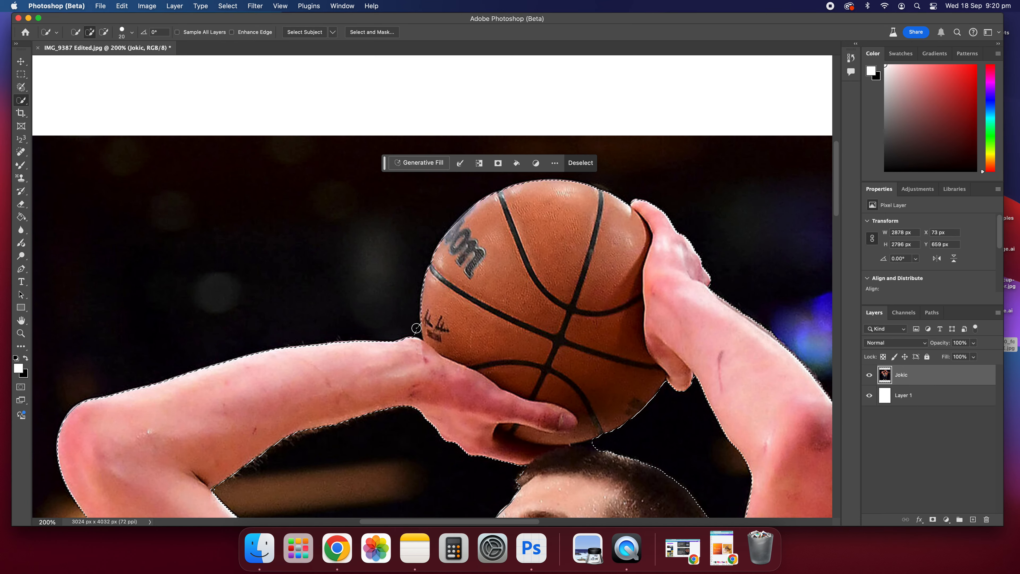
# Step: Zoom in to 600% and subtract the background sliver between the ball and the forearm from the selection with a smaller brush
pyautogui.press('super+equal')
pyautogui.press('super+equal')
pyautogui.press('super+equal')
pyautogui.press('super+equal')
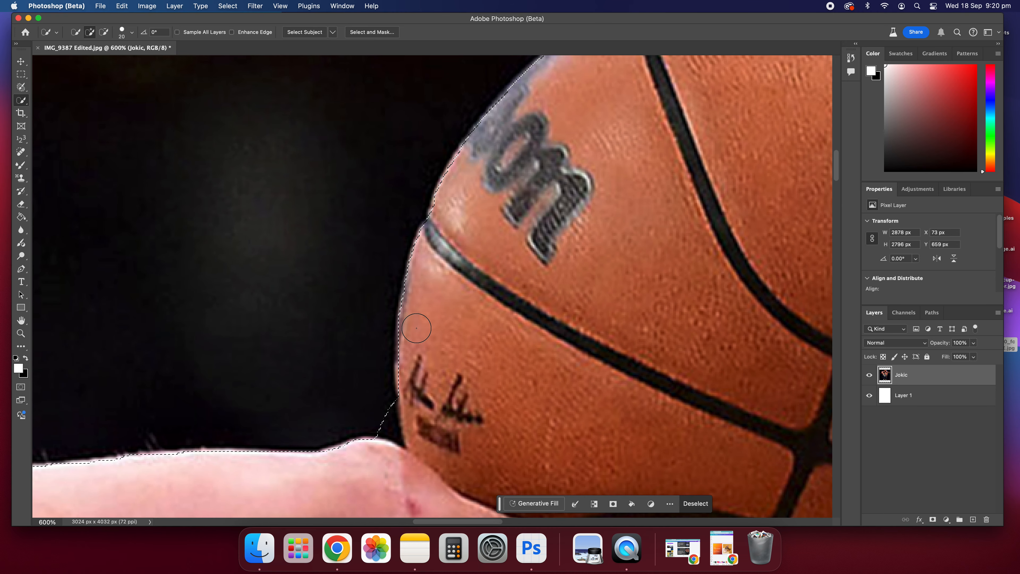
pyautogui.scroll(-2, 361, 346)
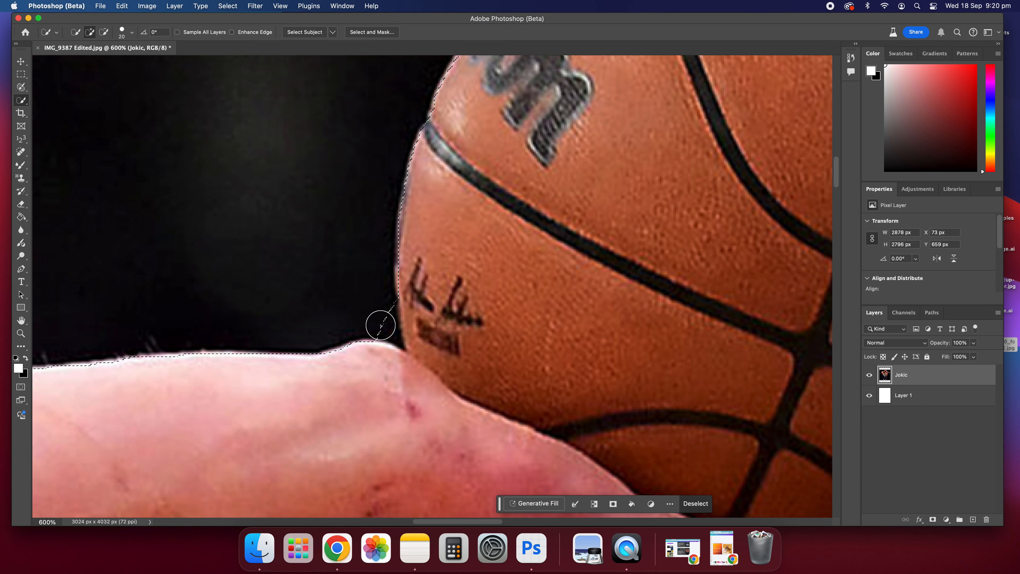
pyautogui.press('alt')
pyautogui.keyDown('alt'); pyautogui.click(380, 323); pyautogui.keyUp('alt')
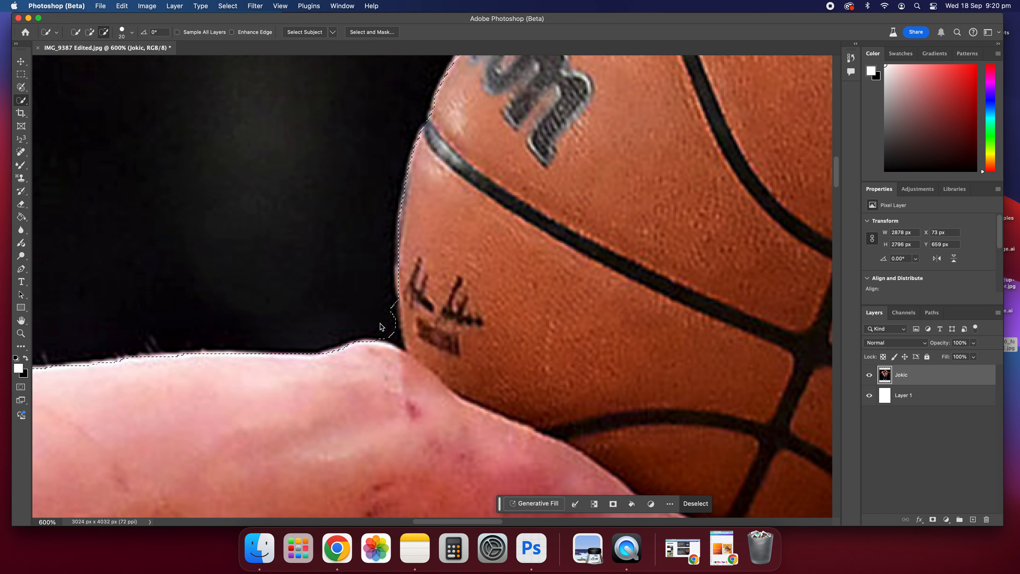
pyautogui.press('[')
pyautogui.press('[')
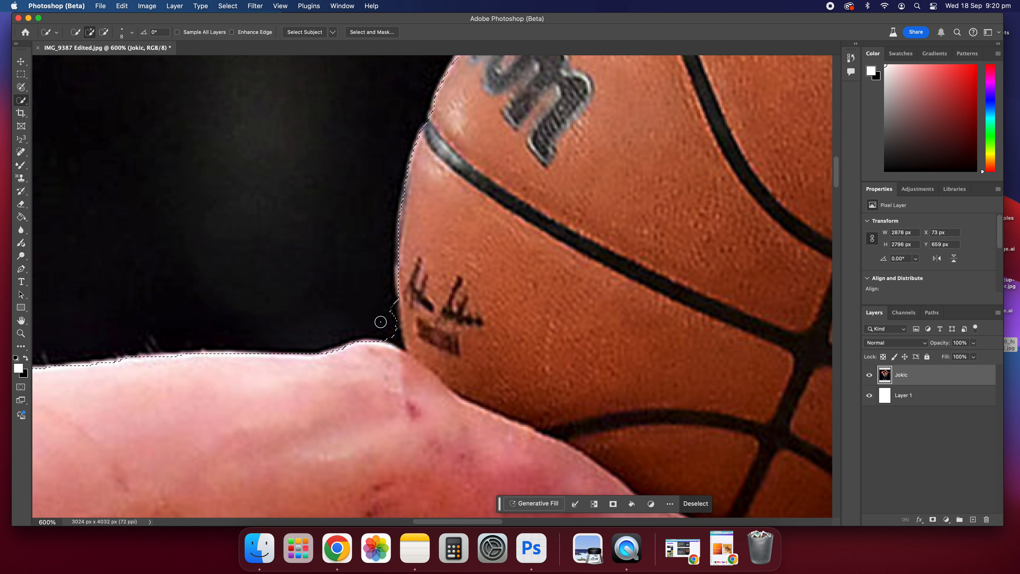
pyautogui.press('[')
pyautogui.press('[')
pyautogui.press('alt')
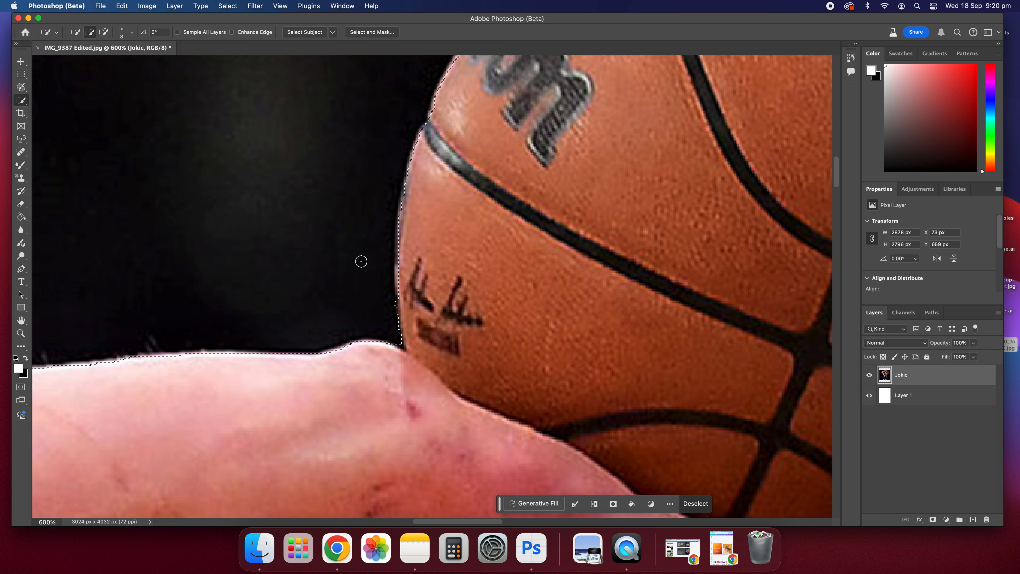
# Step: Zoom out to view the whole image and check the complete selection outline around the player
pyautogui.press('super+1')
pyautogui.press('super+minus')
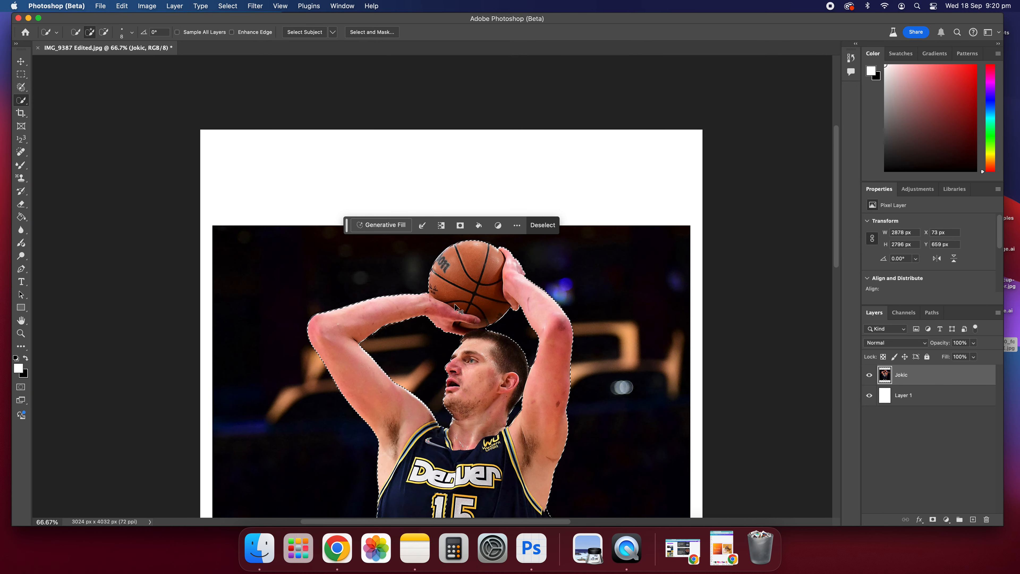
pyautogui.scroll(-2, 451, 297)
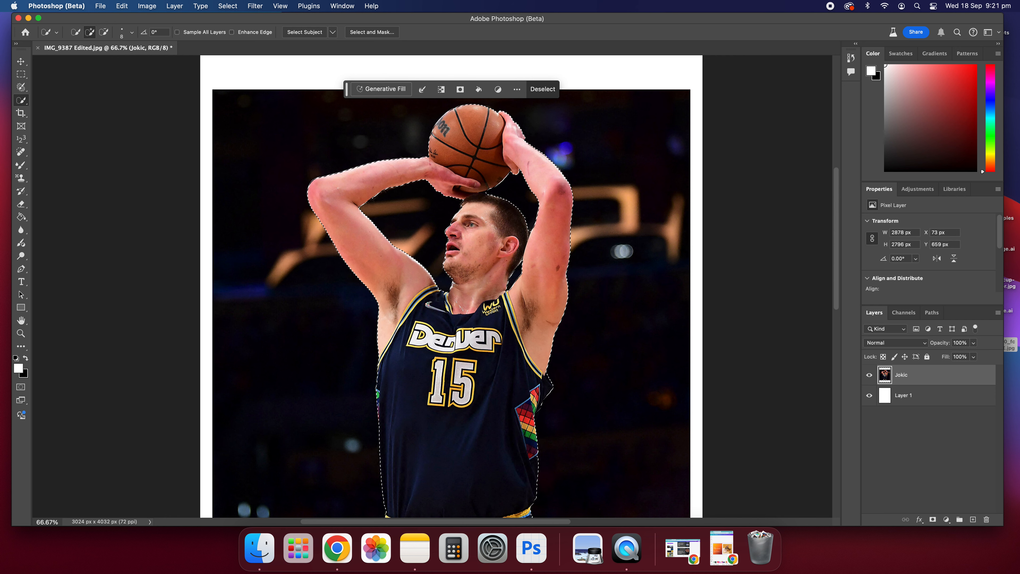
pyautogui.scroll(-5, 451, 286)
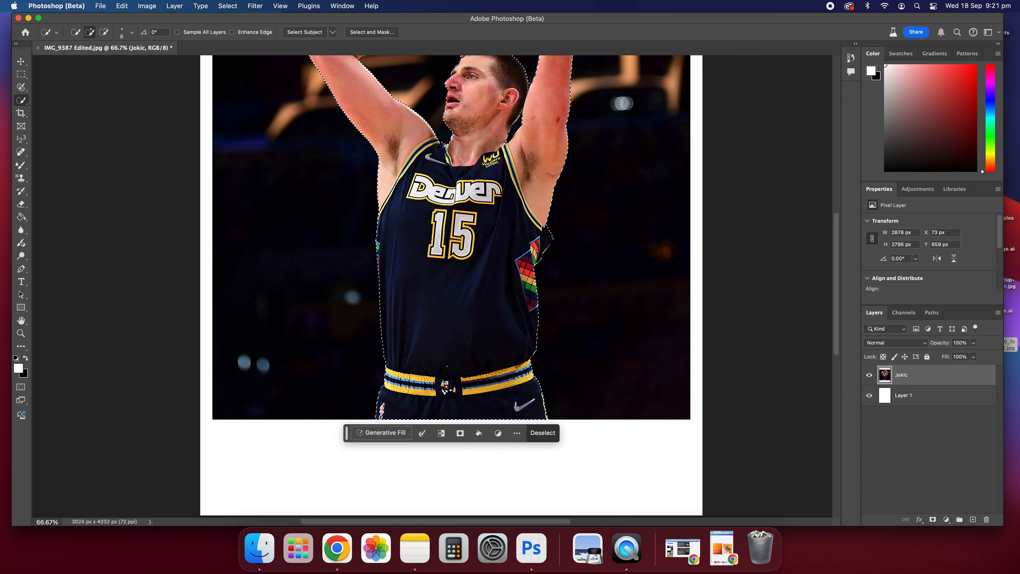
pyautogui.scroll(9, 451, 286)
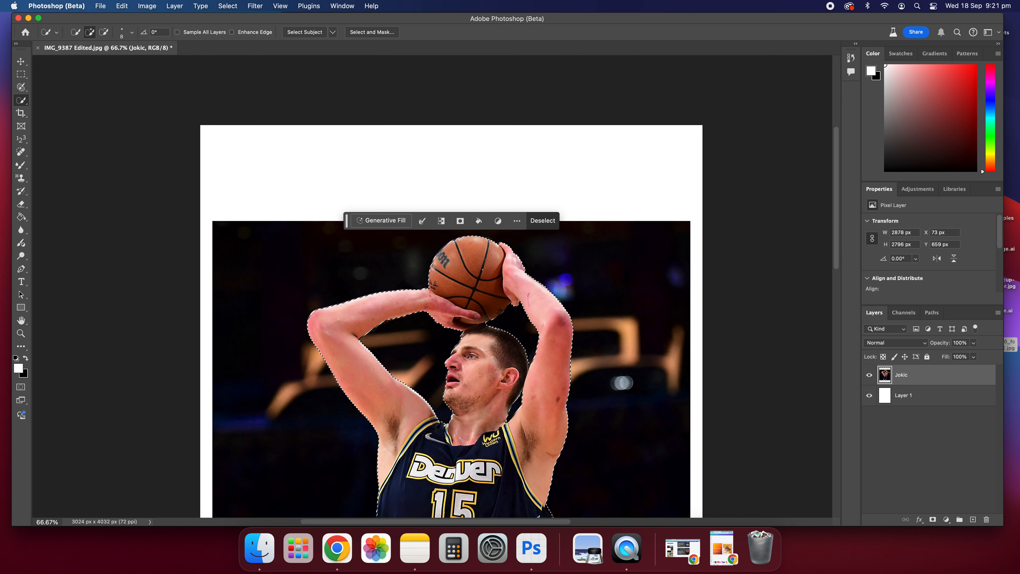
pyautogui.scroll(-7, 484, 345)
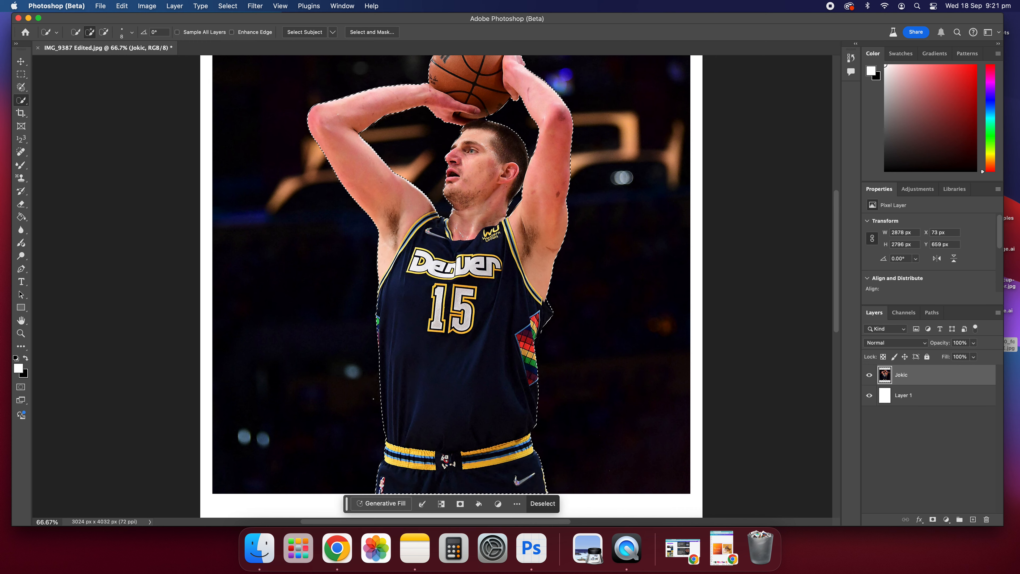
pyautogui.hscroll(3, 437, 286)
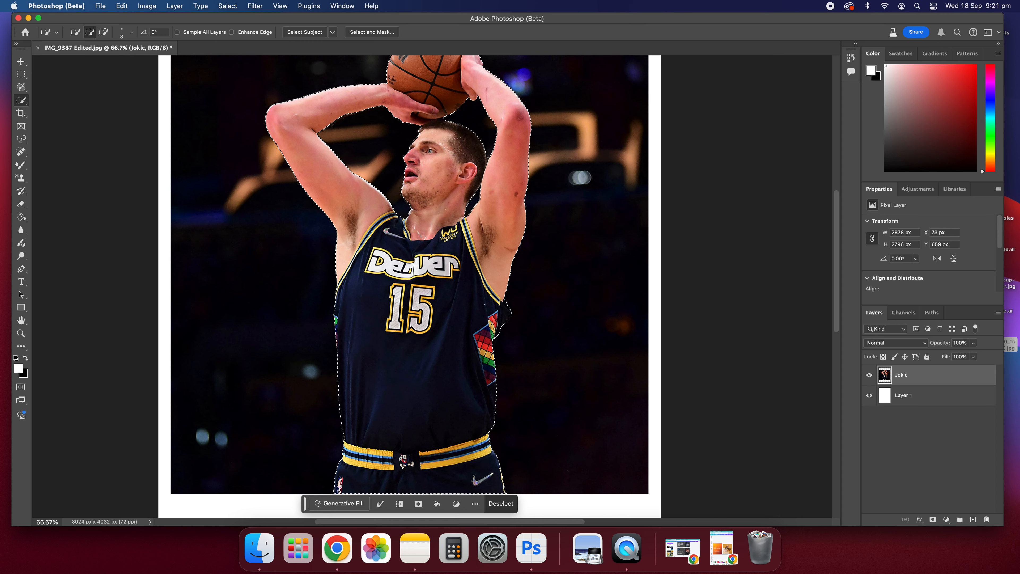
pyautogui.scroll(3, 457, 304)
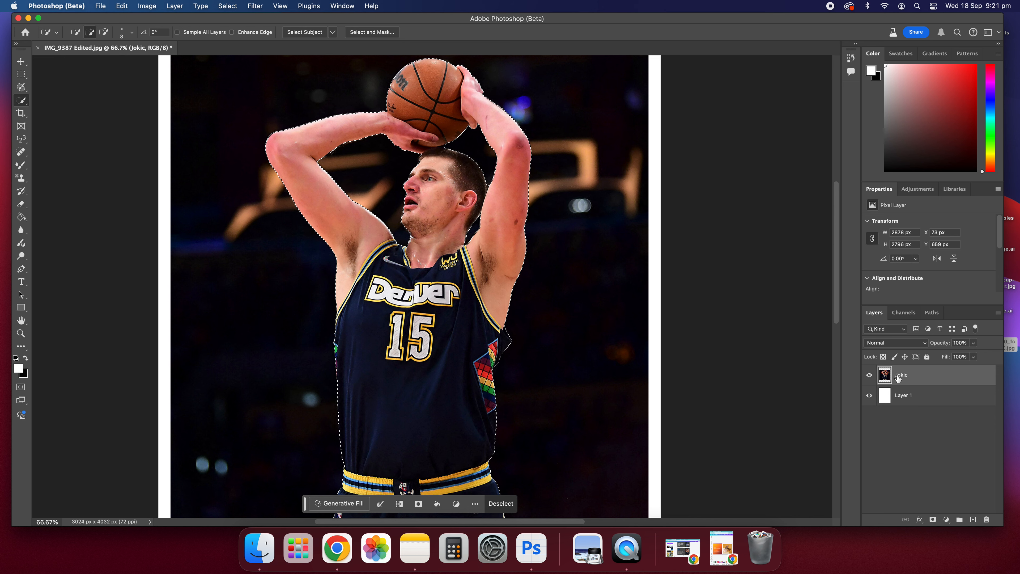
# Step: Create a clipping mask from the Jokic layer
pyautogui.rightClick(883, 378)
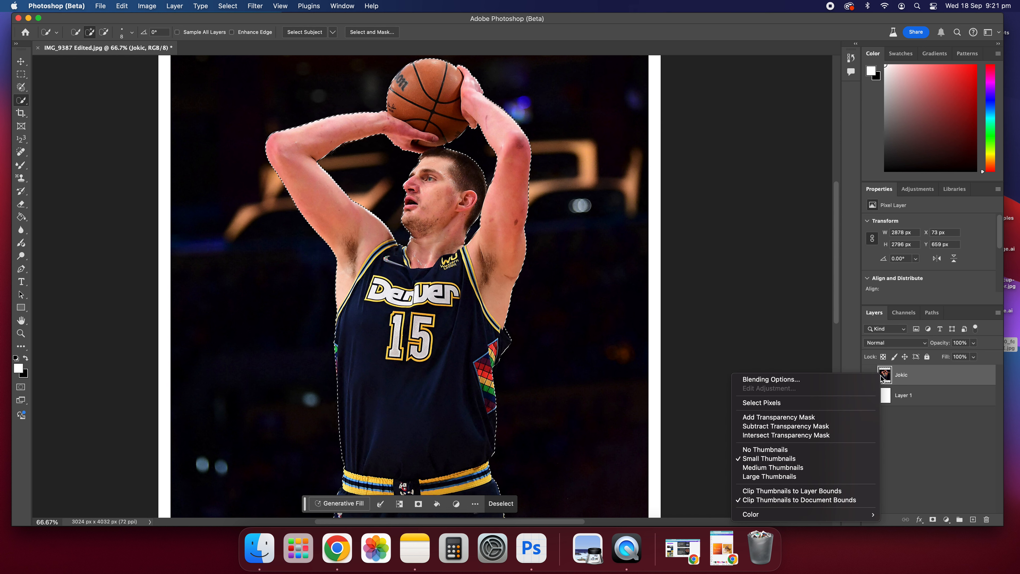
pyautogui.click(921, 375)
pyautogui.rightClick(922, 375)
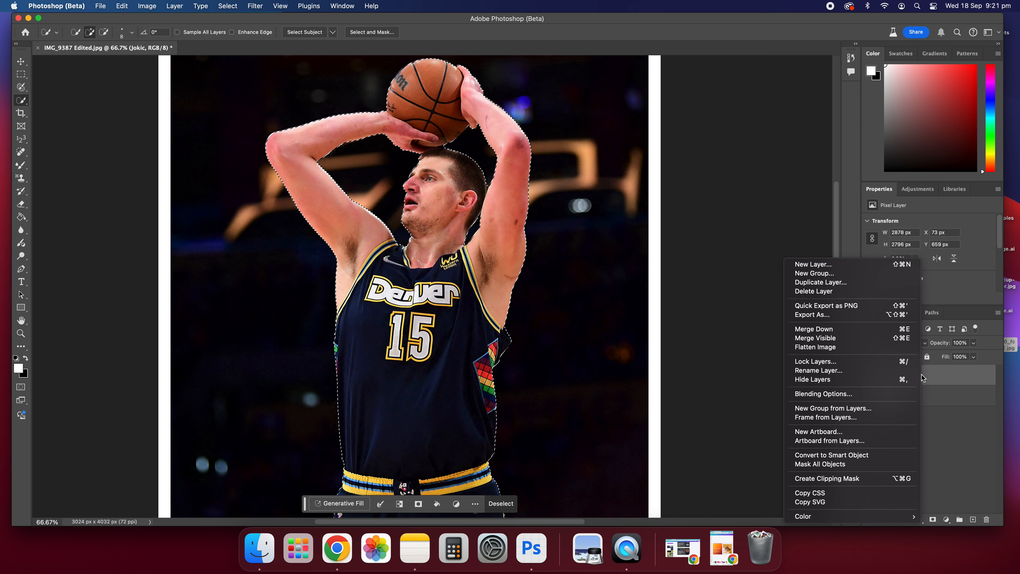
pyautogui.click(925, 376)
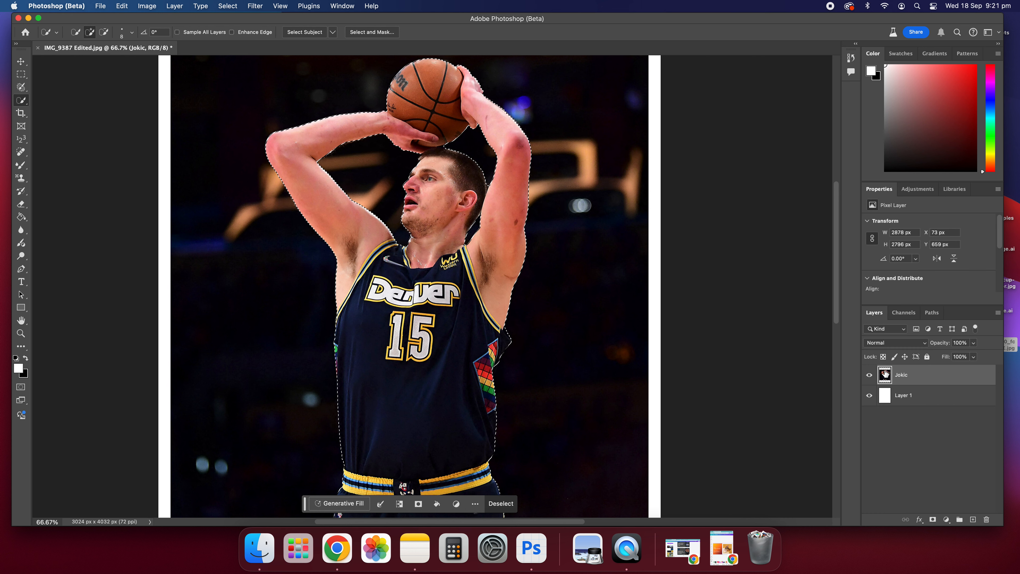
pyautogui.rightClick(926, 376)
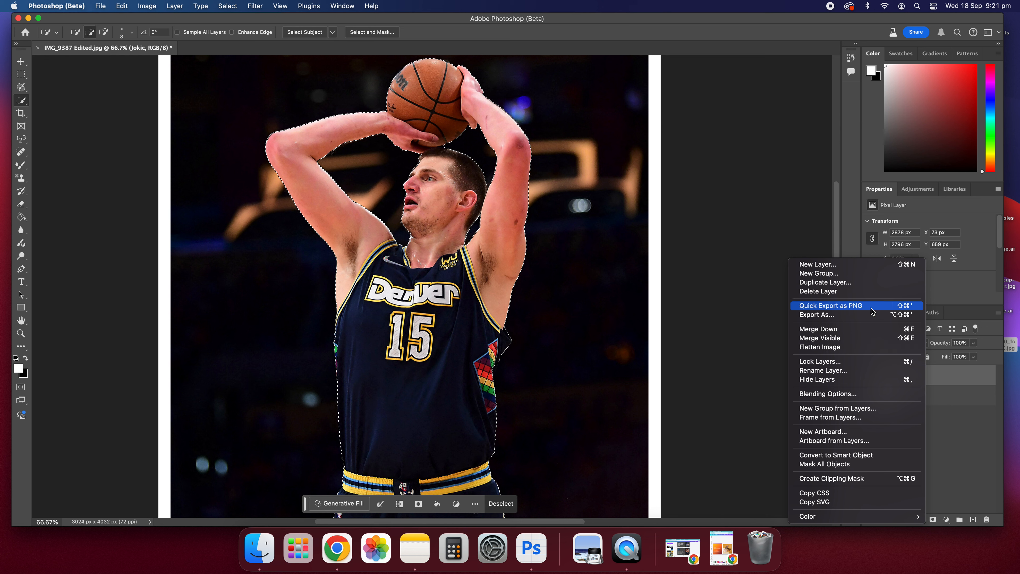
pyautogui.click(852, 479)
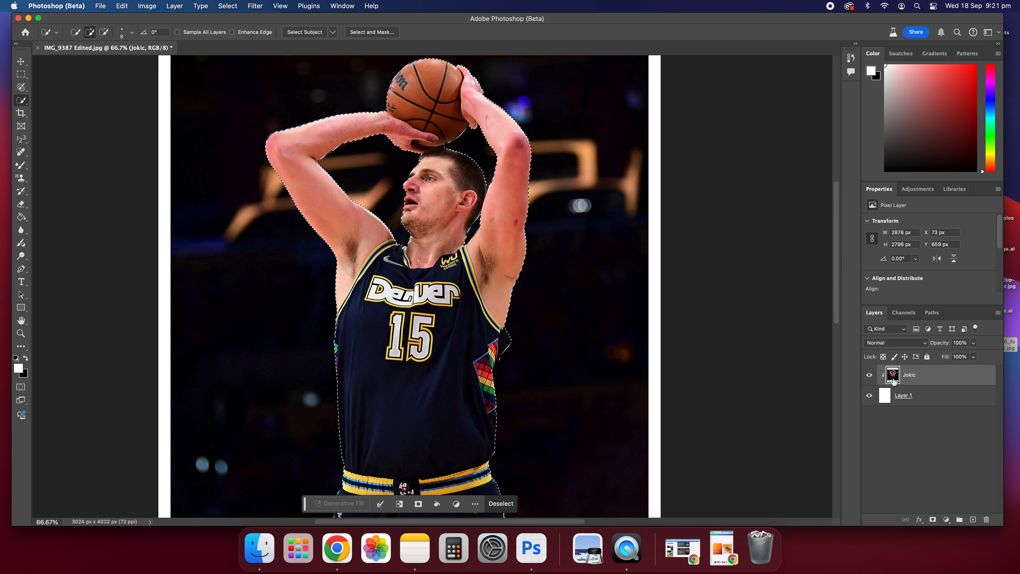
# Step: Move the Jokic layer below Layer 1 and back above it
pyautogui.moveTo(893, 381); pyautogui.dragTo(888, 398)
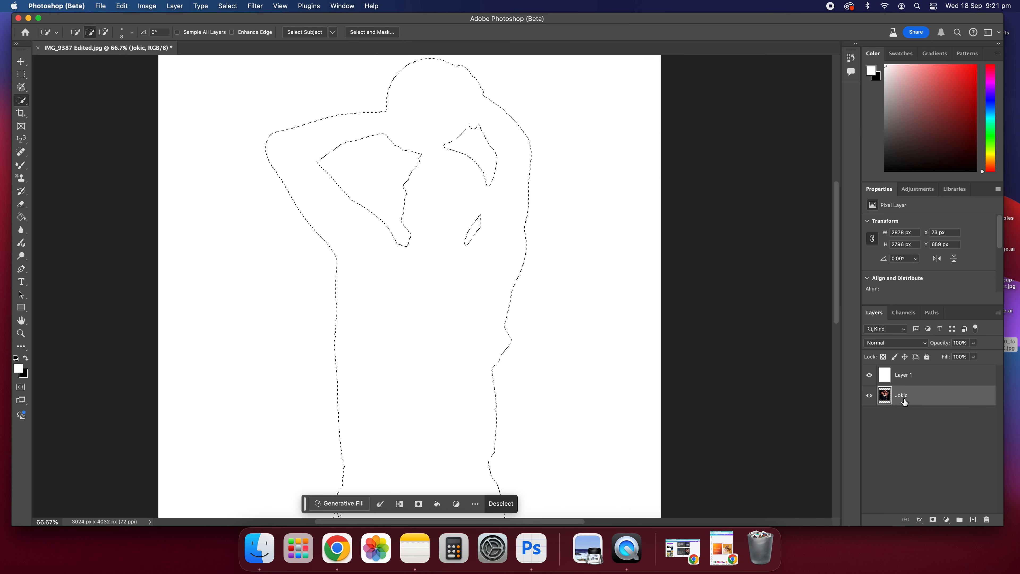
pyautogui.moveTo(888, 396); pyautogui.dragTo(885, 376)
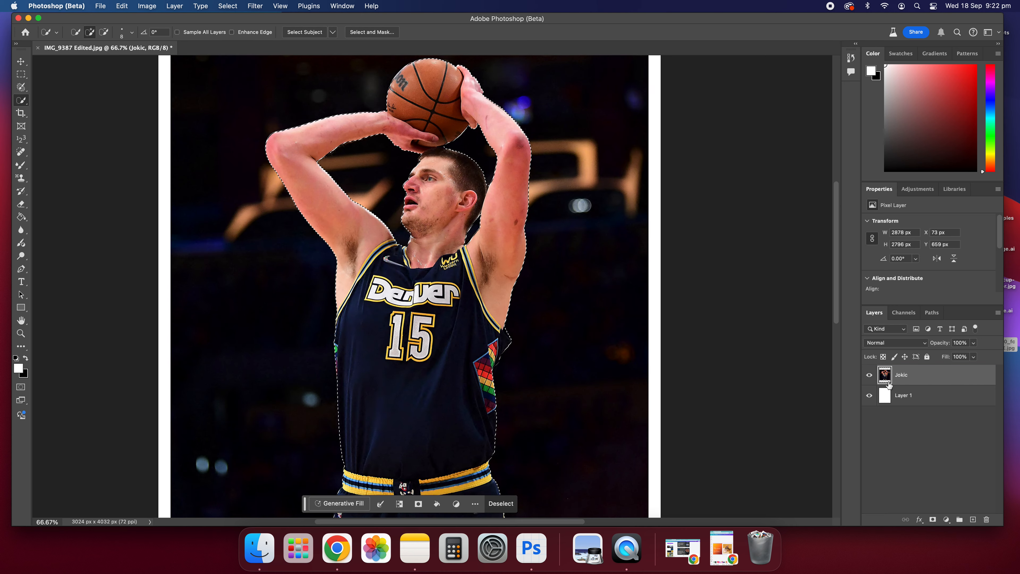
pyautogui.rightClick(885, 378)
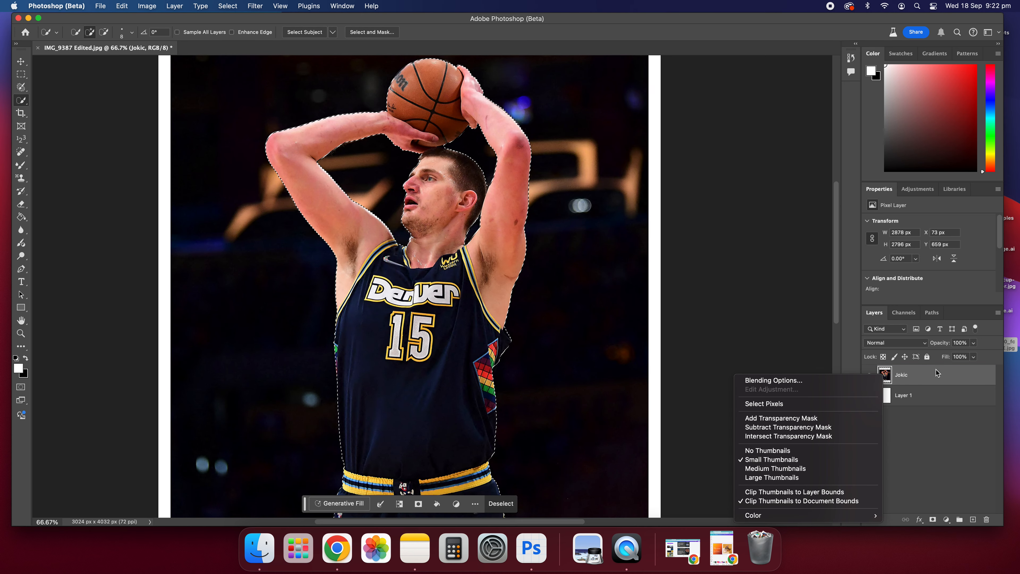
pyautogui.rightClick(928, 380)
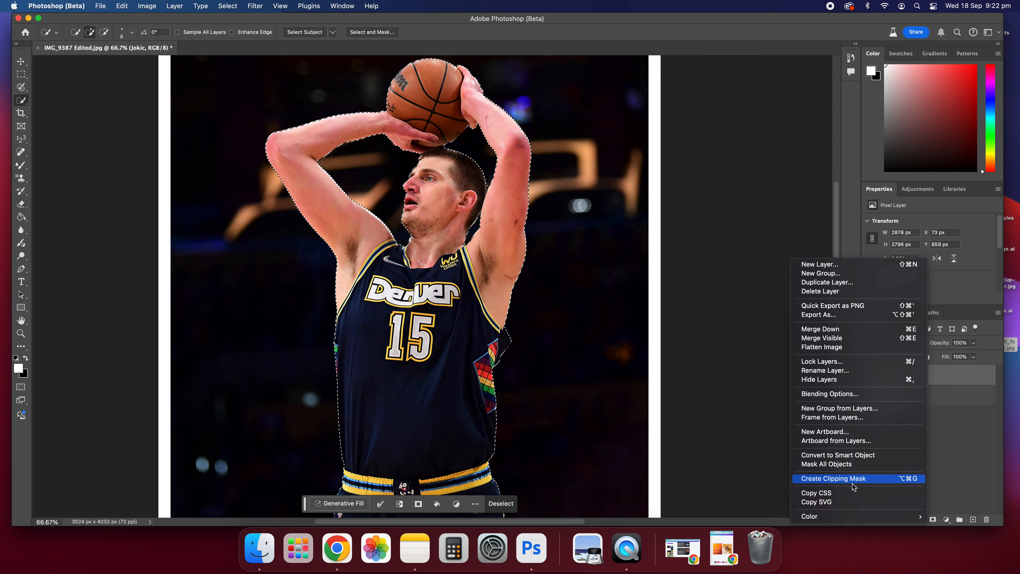
pyautogui.click(983, 359)
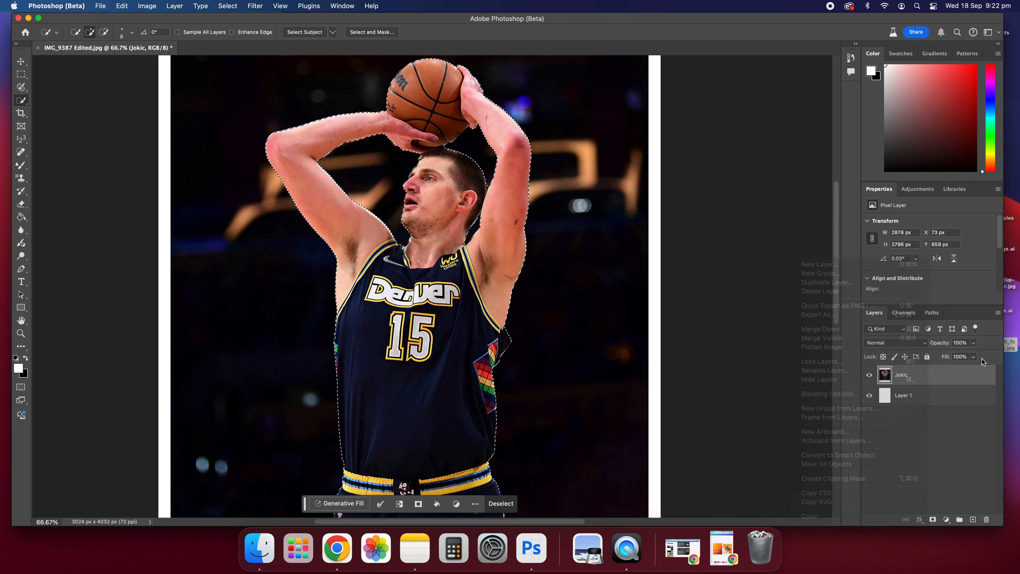
# Step: Copy the selected player to a new layer and hide the original Jokic layer
pyautogui.rightClick(409, 256)
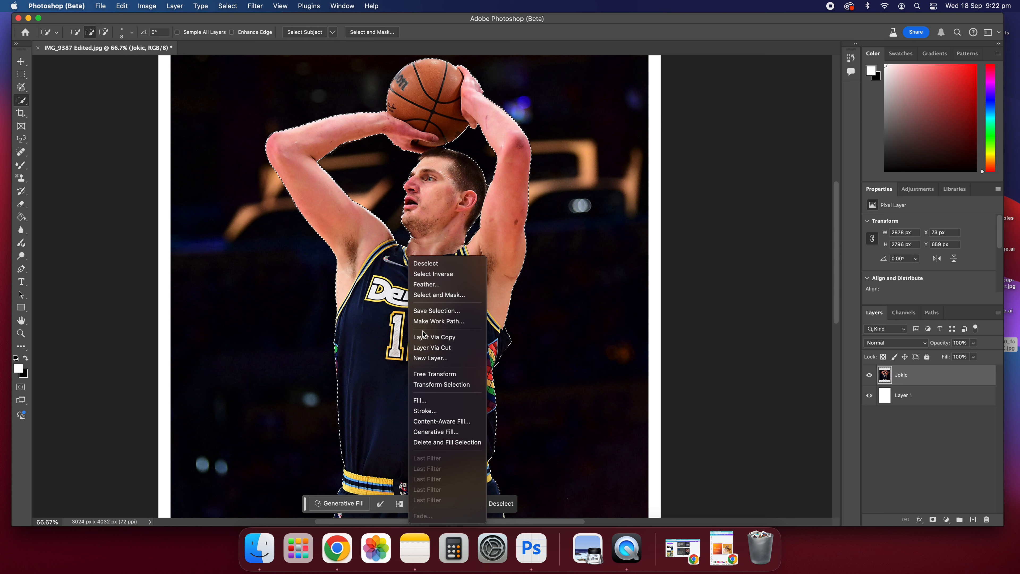
pyautogui.click(441, 338)
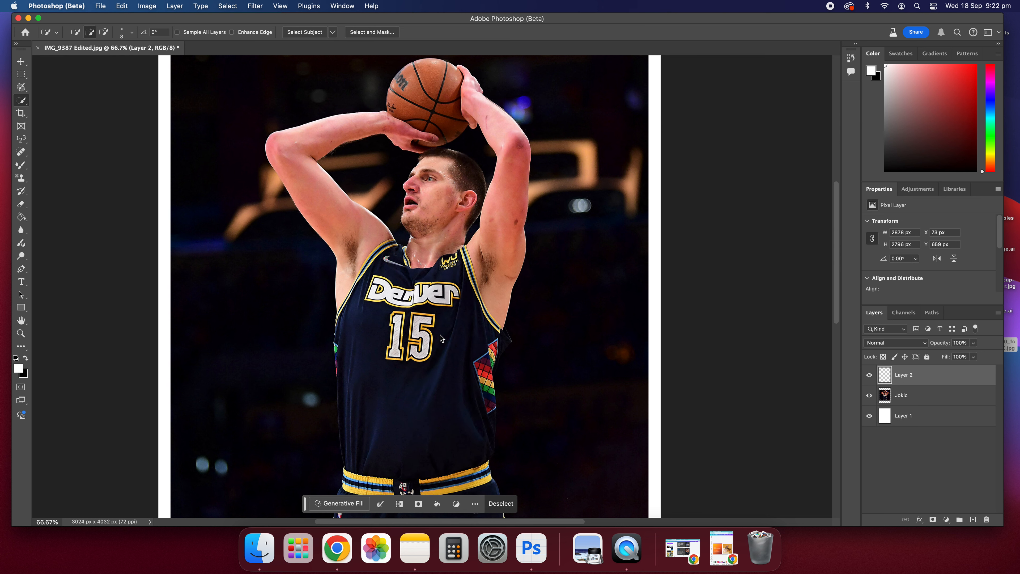
pyautogui.click(870, 400)
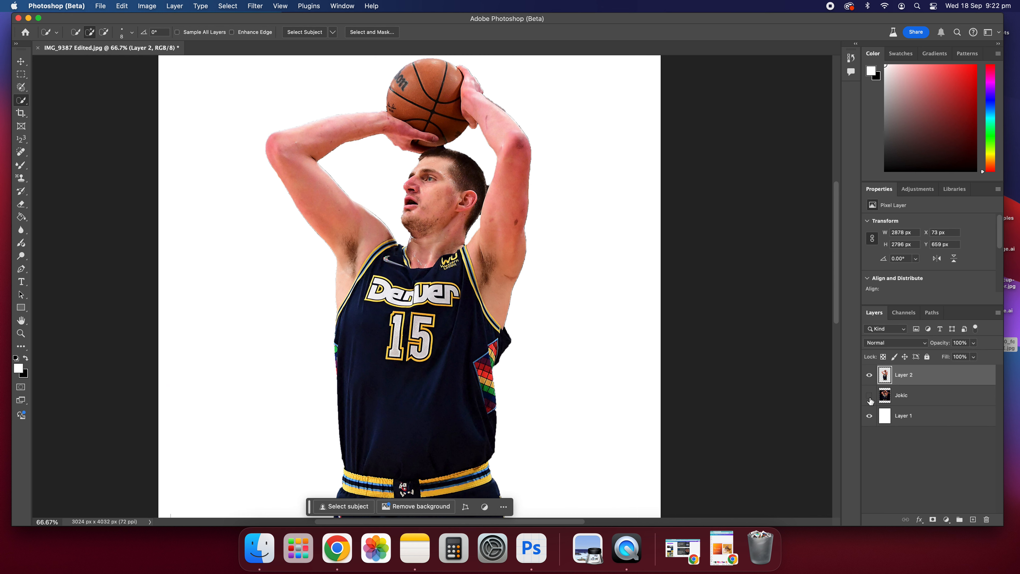
# Step: Zoom and scroll around the cut-out player to inspect the edges of the extracted layer
pyautogui.scroll(-5, 463, 303)
pyautogui.scroll(7, 464, 304)
pyautogui.scroll(-2, 466, 303)
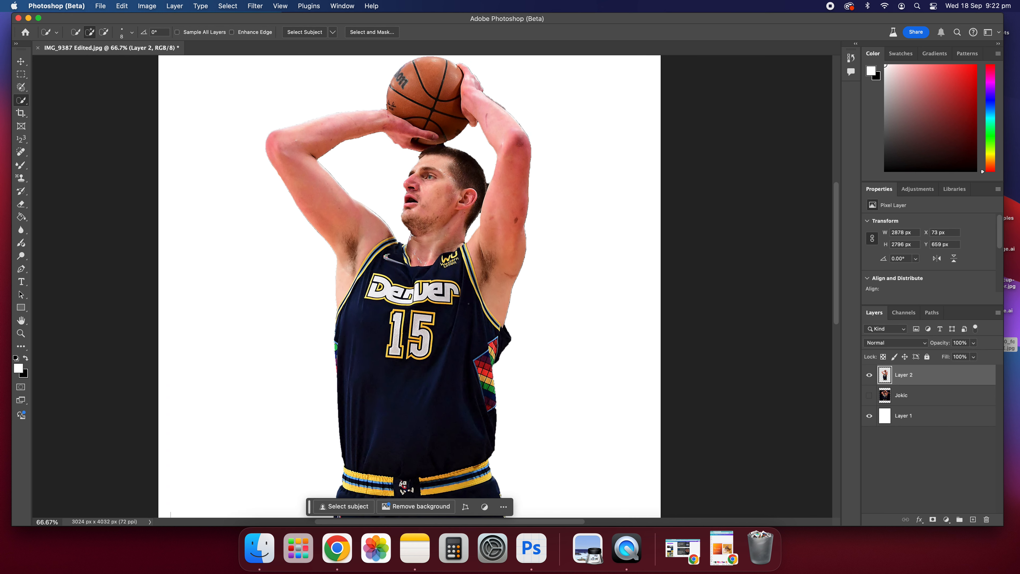
pyautogui.scroll(-2, 469, 304)
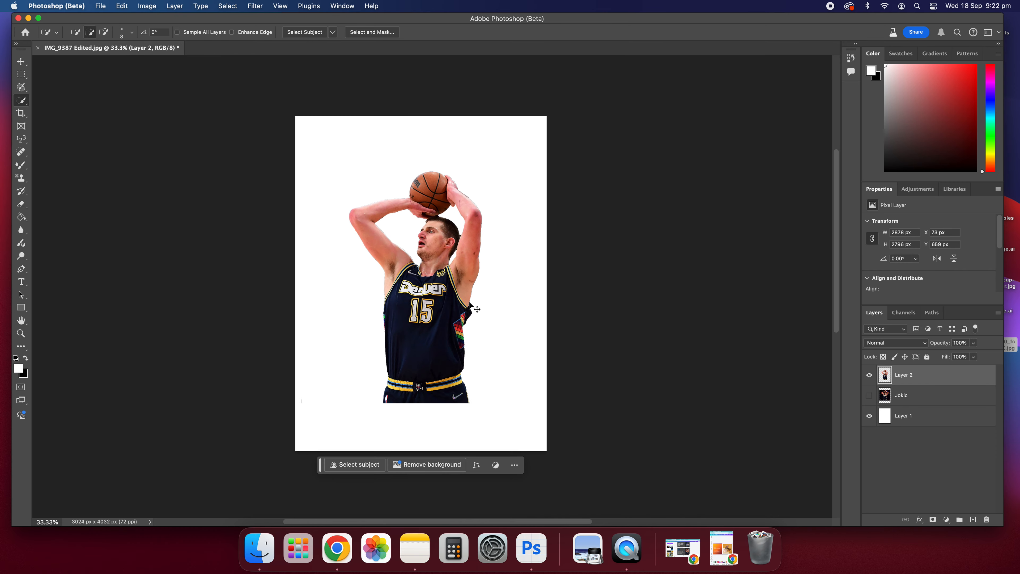
pyautogui.scroll(-1, 470, 304)
pyautogui.scroll(5, 470, 304)
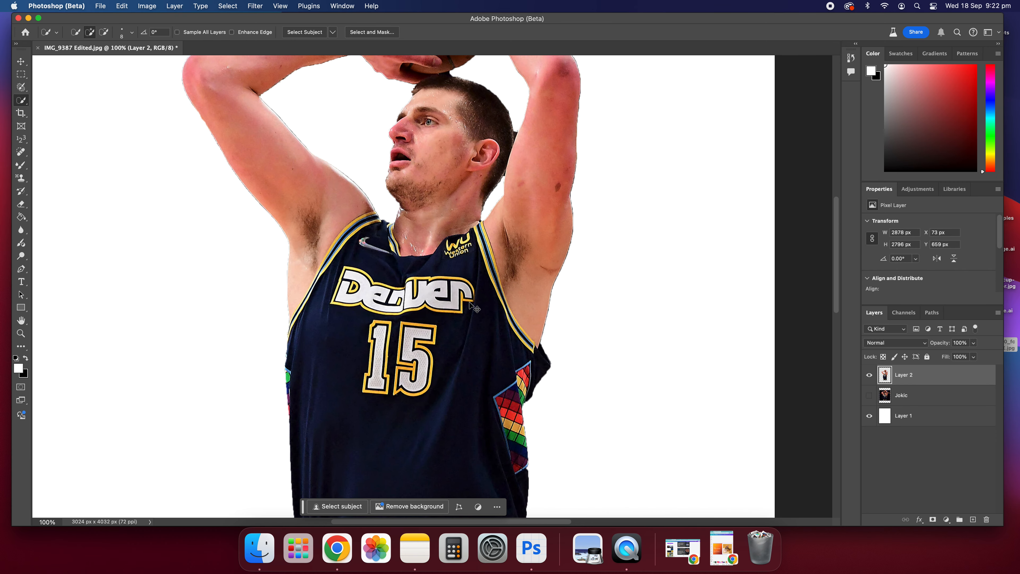
pyautogui.scroll(5, 528, 232)
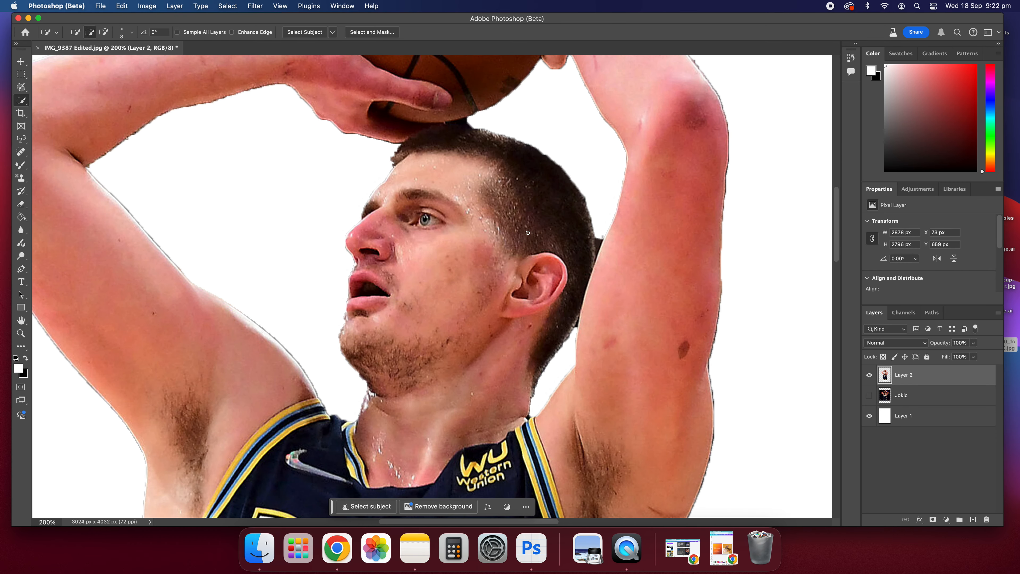
pyautogui.scroll(3, 532, 198)
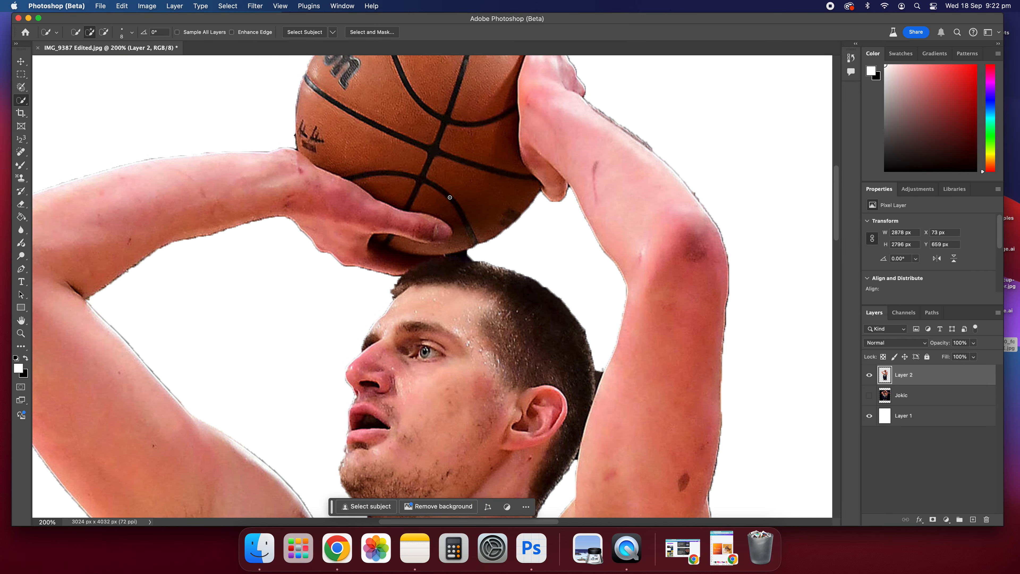
pyautogui.scroll(3, 473, 176)
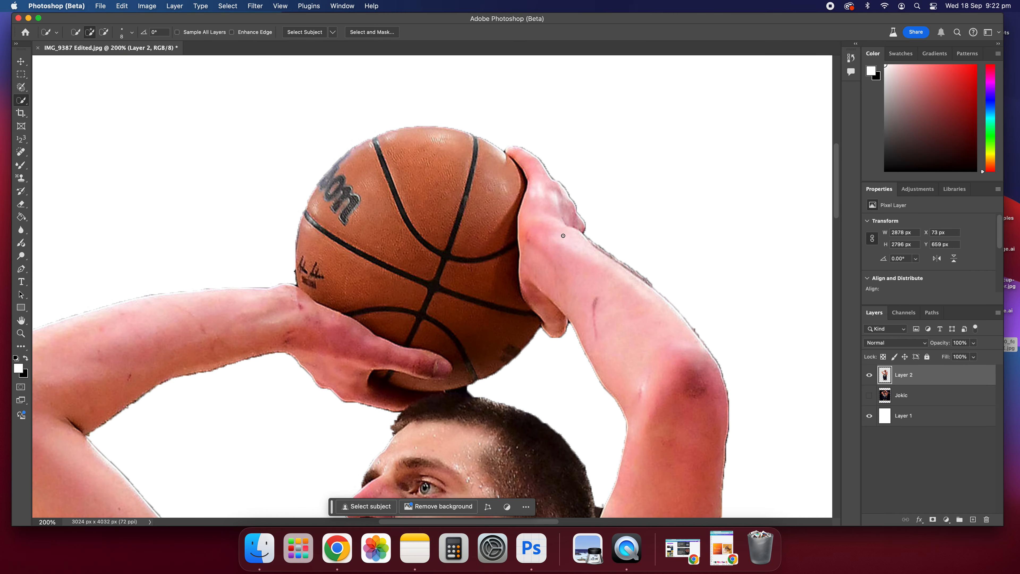
pyautogui.press('super+minus')
pyautogui.press('super+minus')
pyautogui.hscroll(-5, 562, 234)
pyautogui.hscroll(-1, 558, 327)
pyautogui.hscroll(7, 558, 328)
pyautogui.scroll(-4, 557, 327)
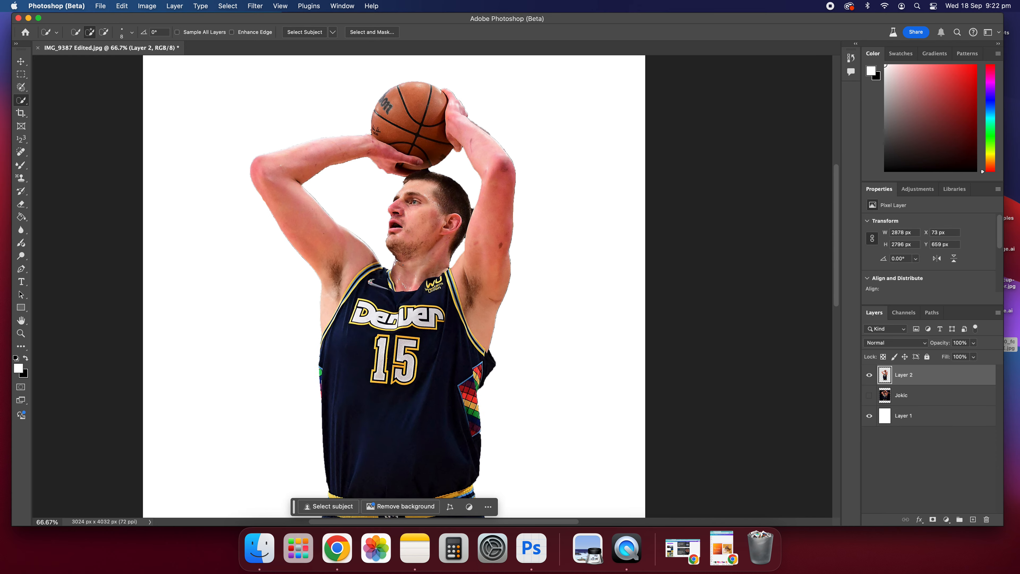
pyautogui.press('super+plus')
pyautogui.press('super+plus')
pyautogui.press('super+plus')
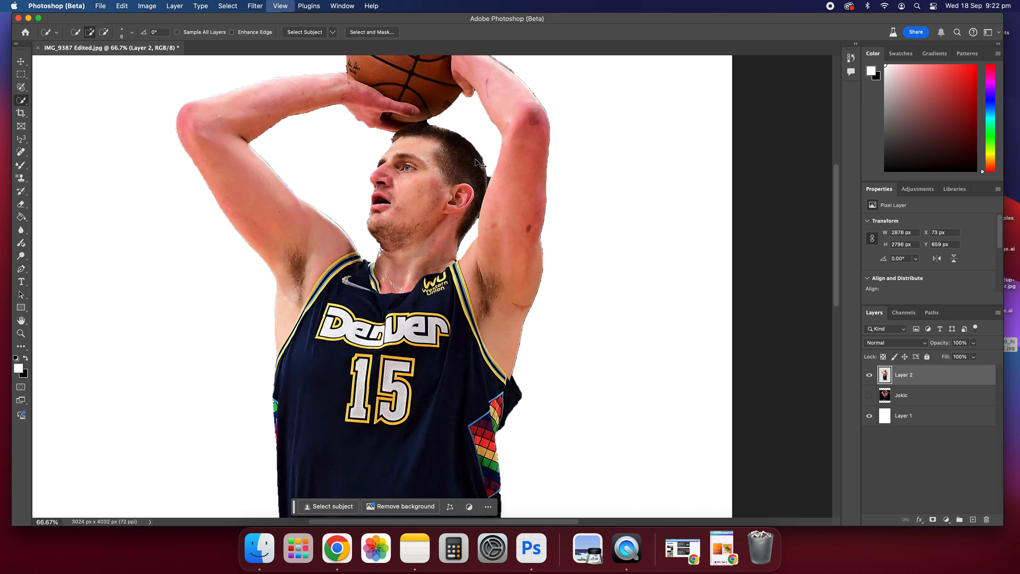
pyautogui.scroll(9, 478, 196)
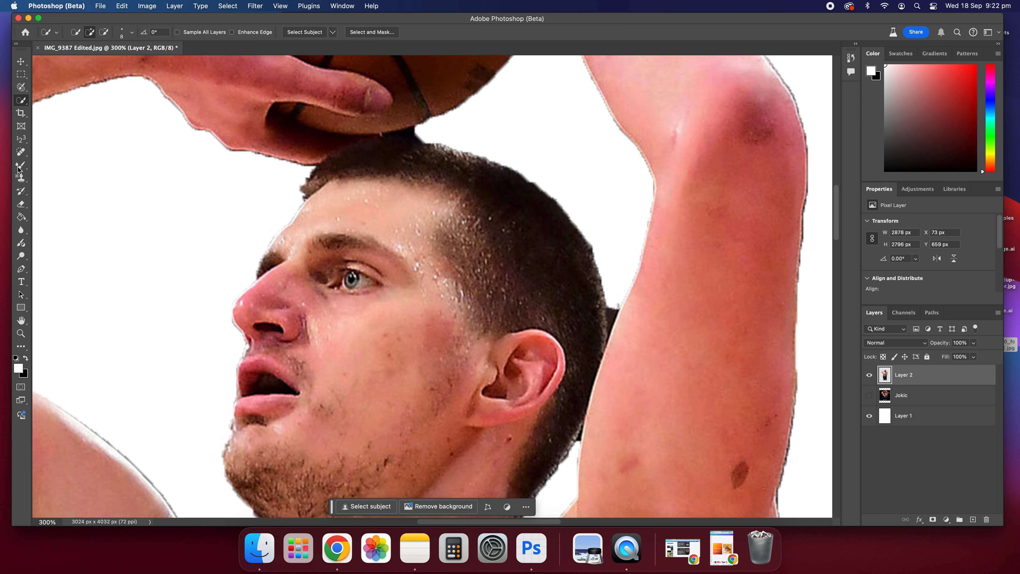
# Step: Switch to the Eraser tool, shrink its brush, and erase the stray background fragment beside the player's head
pyautogui.click(23, 205)
pyautogui.press('[')
pyautogui.press('[')
pyautogui.press('[')
pyautogui.press('[')
pyautogui.press('[')
pyautogui.press('[')
pyautogui.press('[')
pyautogui.press('[')
pyautogui.press('[')
pyautogui.press('[')
pyautogui.press('[')
pyautogui.press('[')
pyautogui.press('[')
pyautogui.press('[')
pyautogui.press('[')
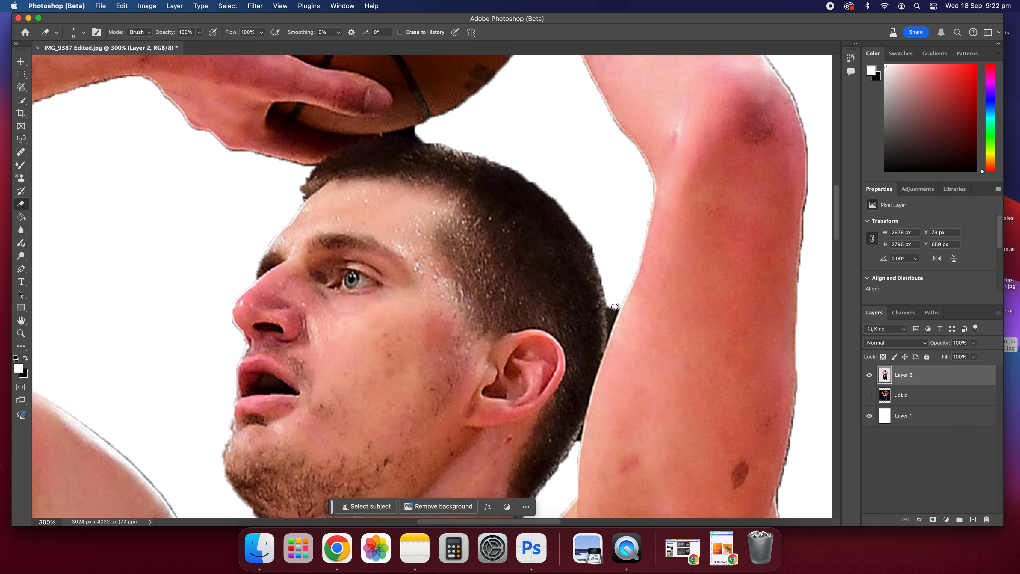
pyautogui.moveTo(612, 316); pyautogui.dragTo(612, 302)
pyautogui.scroll(-3, 598, 243)
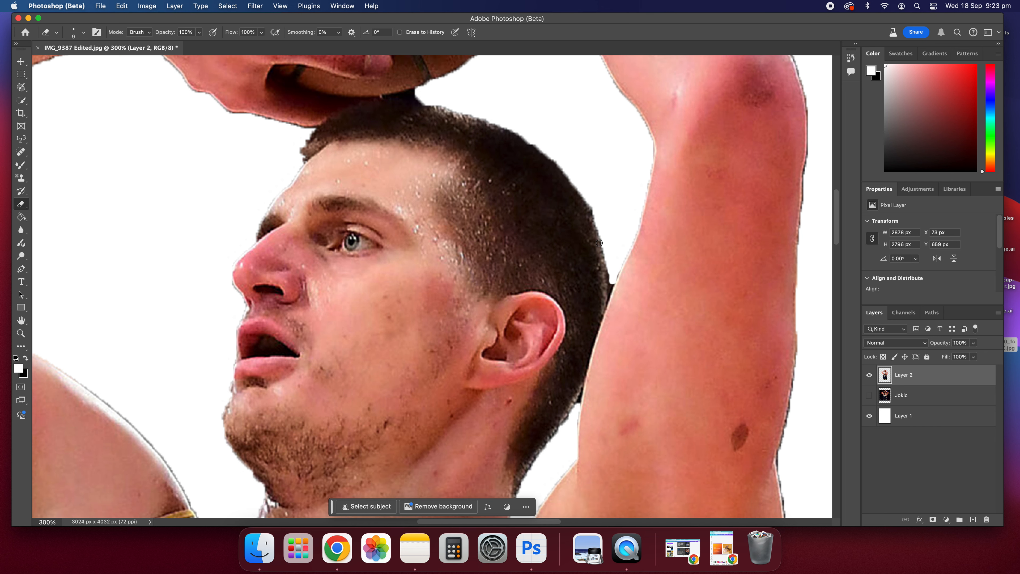
# Step: Zoom out and scroll through the whole image to check the cut-out for remaining background
pyautogui.press('super+minus')
pyautogui.press('super+minus')
pyautogui.press('super+minus')
pyautogui.press('super+minus')
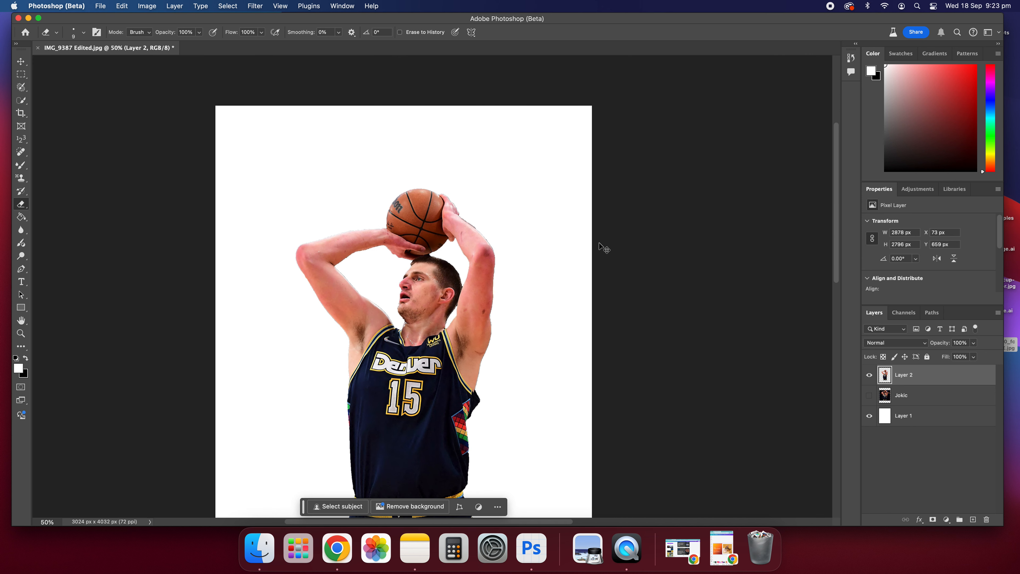
pyautogui.press('super+plus')
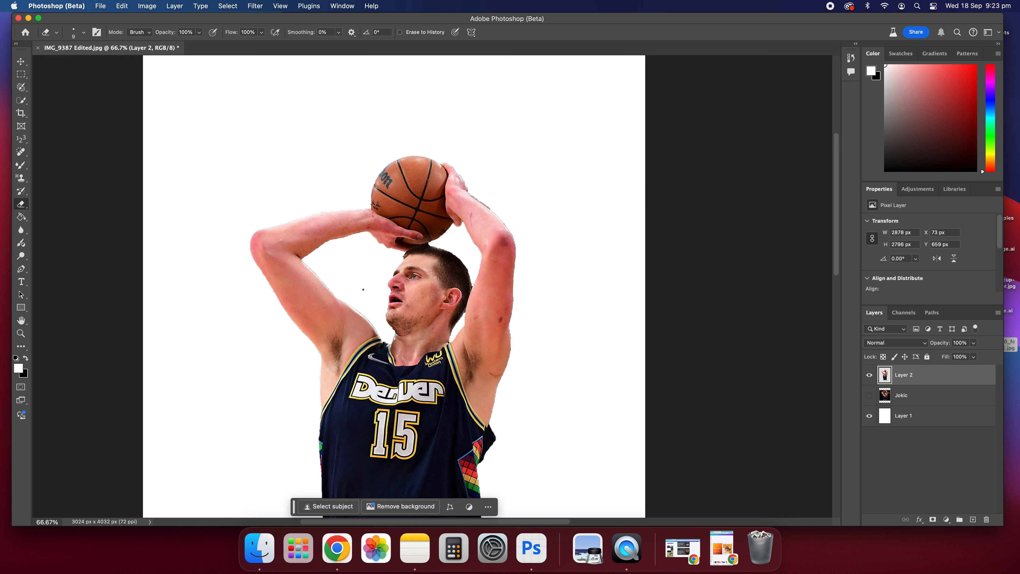
pyautogui.scroll(-12, 329, 288)
pyautogui.scroll(14, 395, 179)
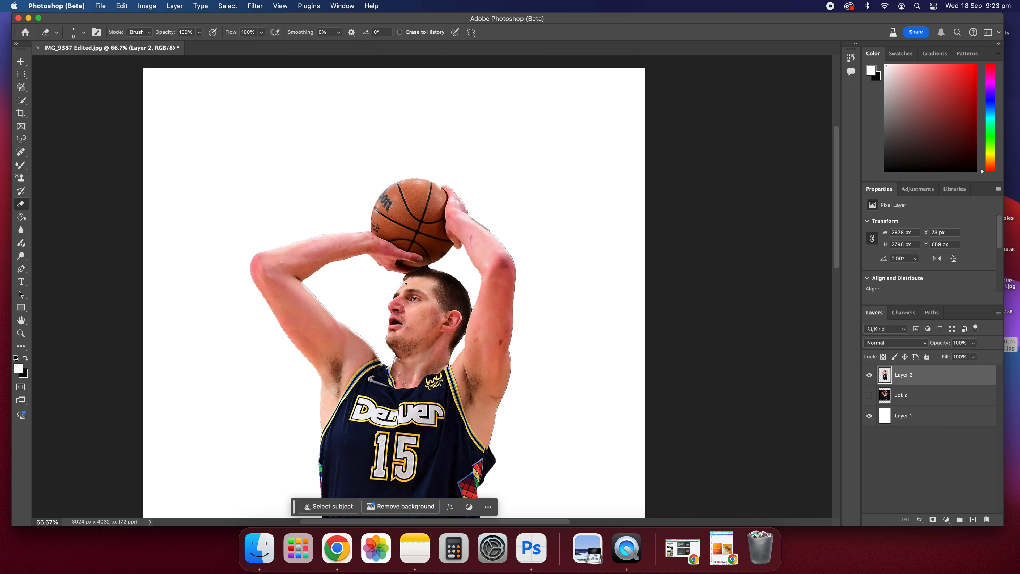
pyautogui.scroll(-16, 429, 177)
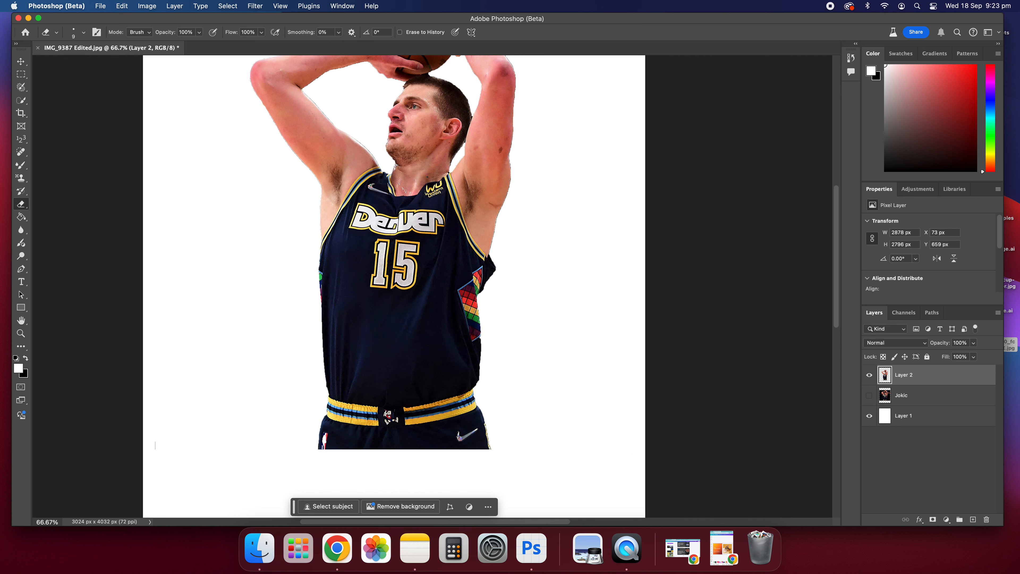
pyautogui.scroll(9, 559, 122)
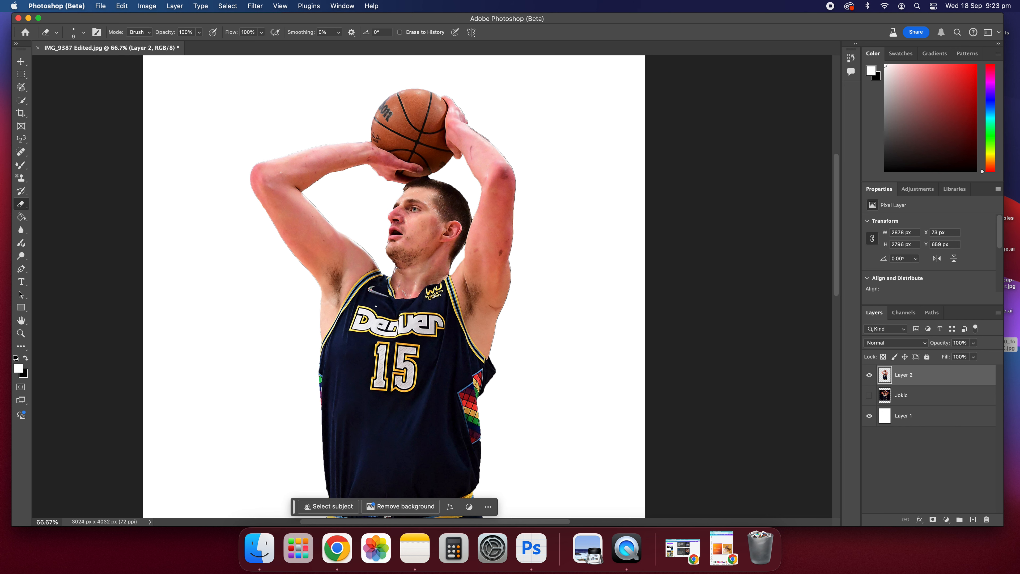
pyautogui.scroll(-5, 430, 362)
pyautogui.scroll(15, 426, 360)
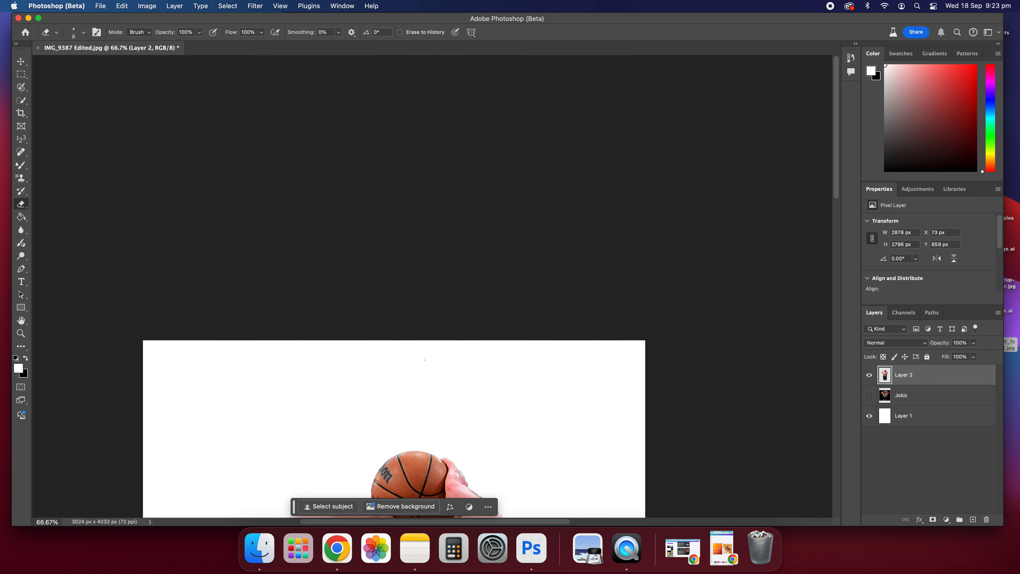
pyautogui.scroll(-15, 424, 360)
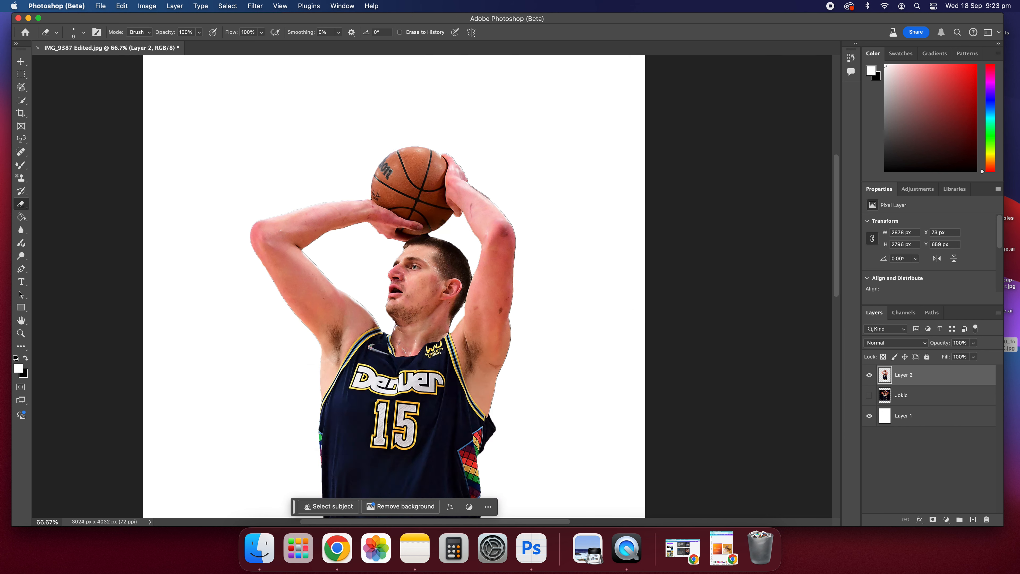
pyautogui.scroll(5, 423, 325)
pyautogui.scroll(8, 423, 328)
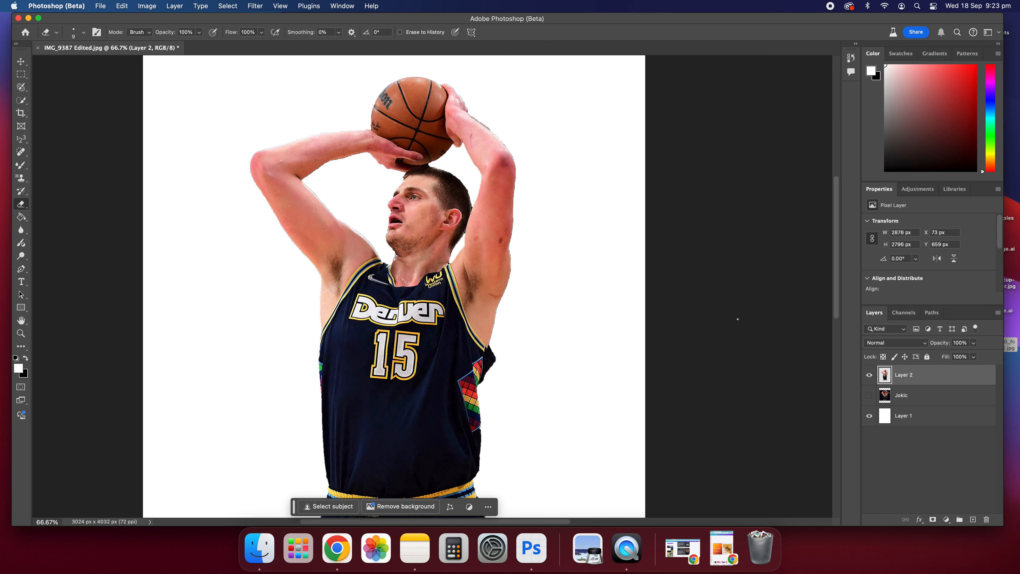
# Step: Hide the white Layer 1 and the Jokic layer so the player appears on a transparent background
pyautogui.click(869, 397)
pyautogui.click(869, 416)
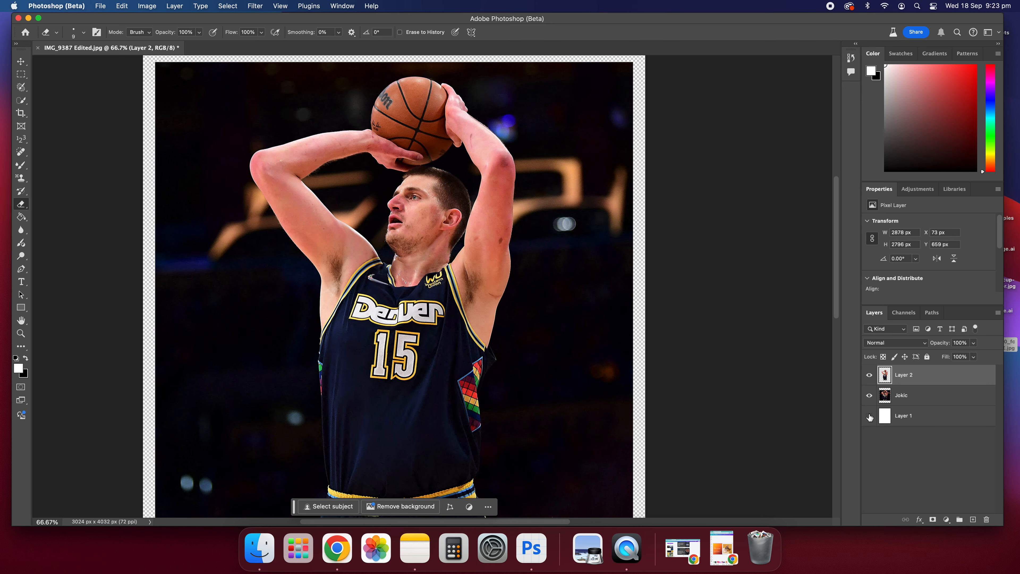
pyautogui.click(869, 395)
pyautogui.scroll(-5, 199, 165)
pyautogui.scroll(5, 209, 165)
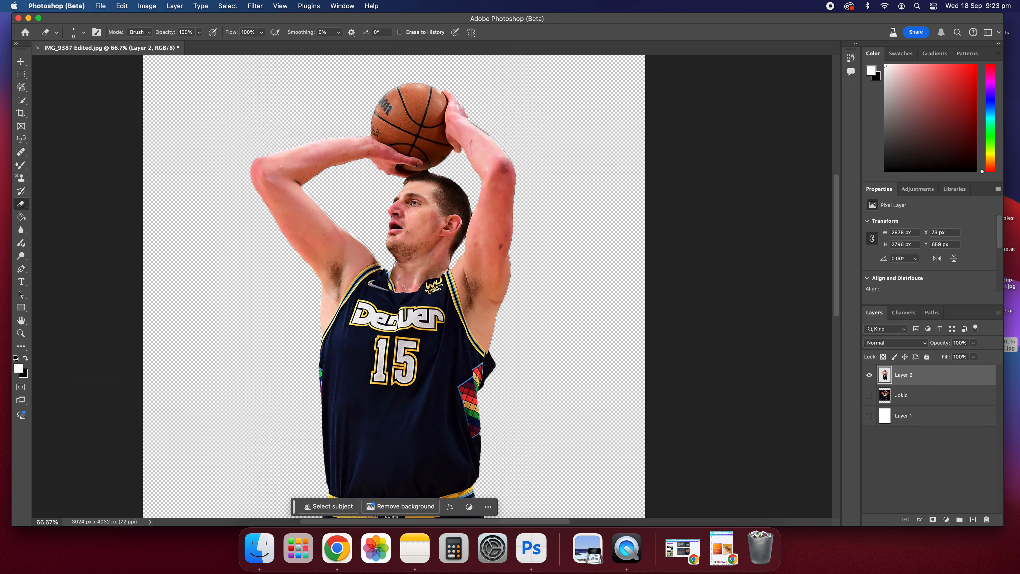
# Step: Reposition the player layer with the Move tool so it sits against the canvas's left edge
pyautogui.click(21, 61)
pyautogui.moveTo(376, 365); pyautogui.dragTo(424, 324)
pyautogui.scroll(5, 470, 244)
pyautogui.scroll(-5, 470, 243)
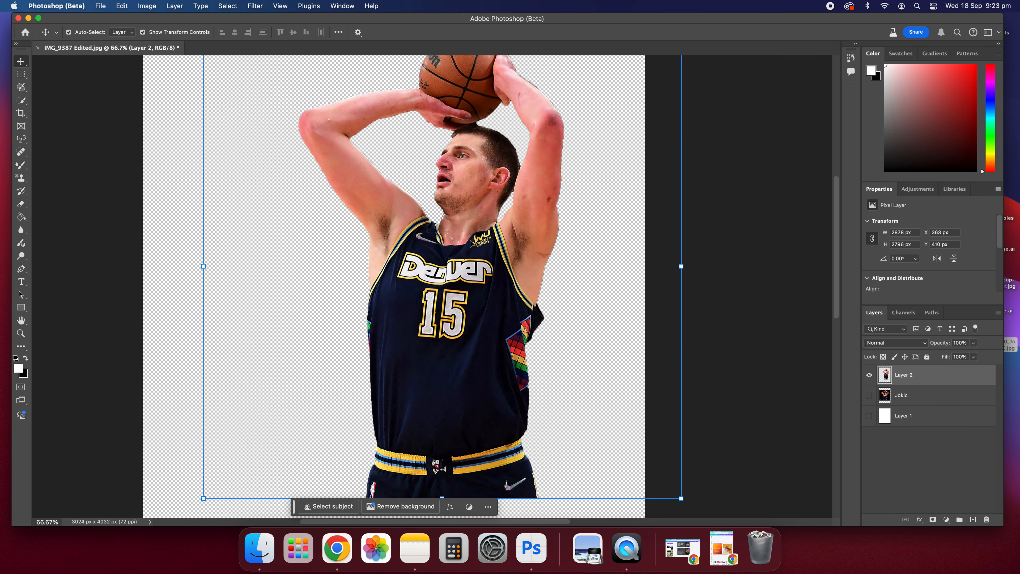
pyautogui.press('super+minus')
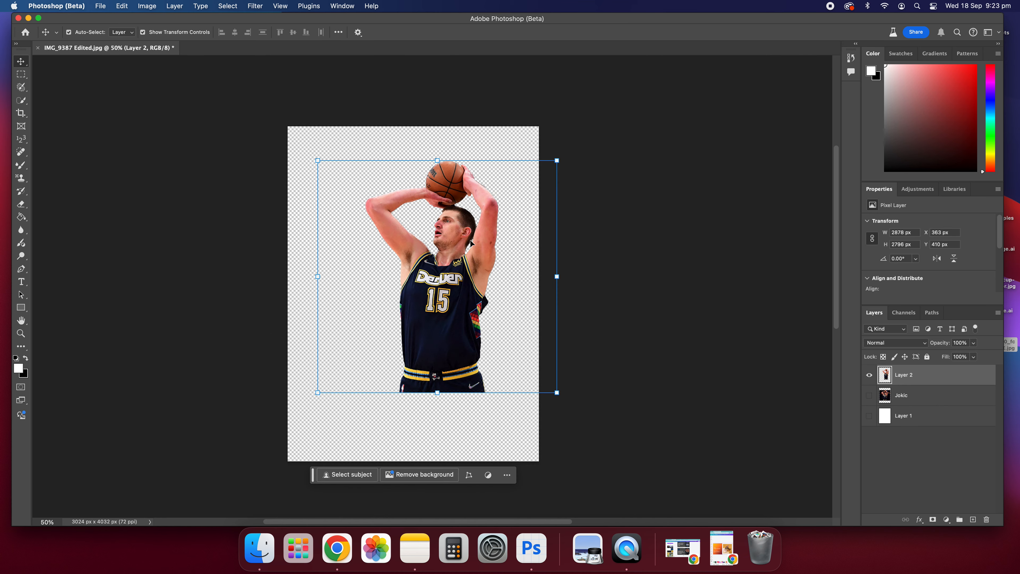
pyautogui.moveTo(446, 268); pyautogui.dragTo(415, 283)
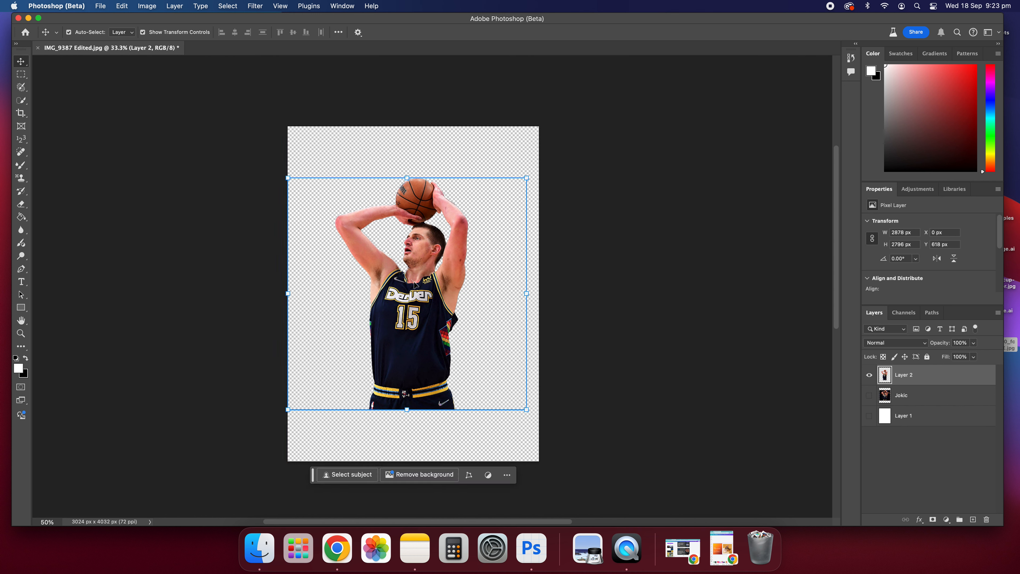